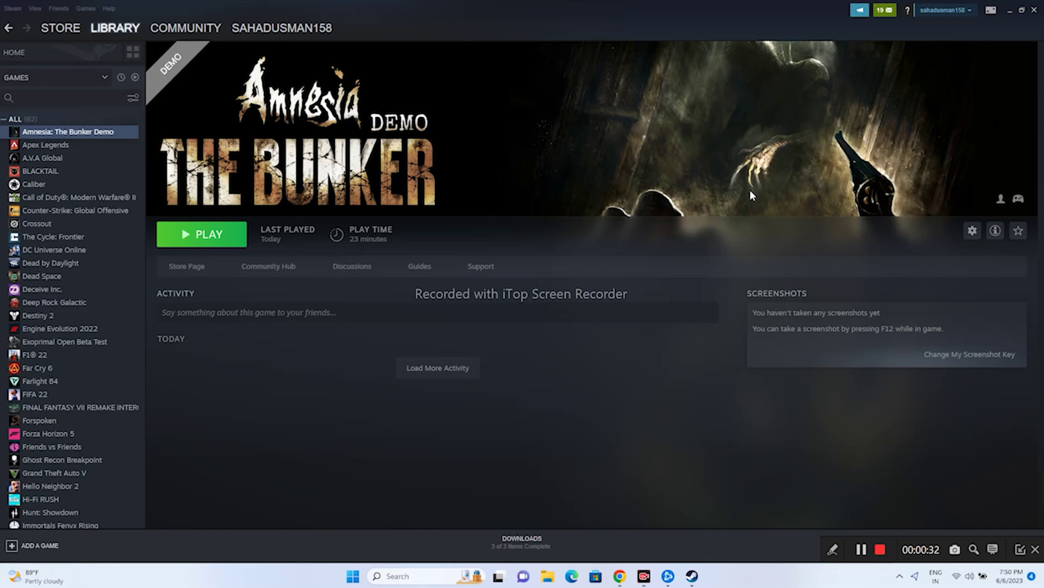
Step: Display the Windows power options to locate the Restart command, and close them again
left_click(354, 575)
left_click(658, 539)
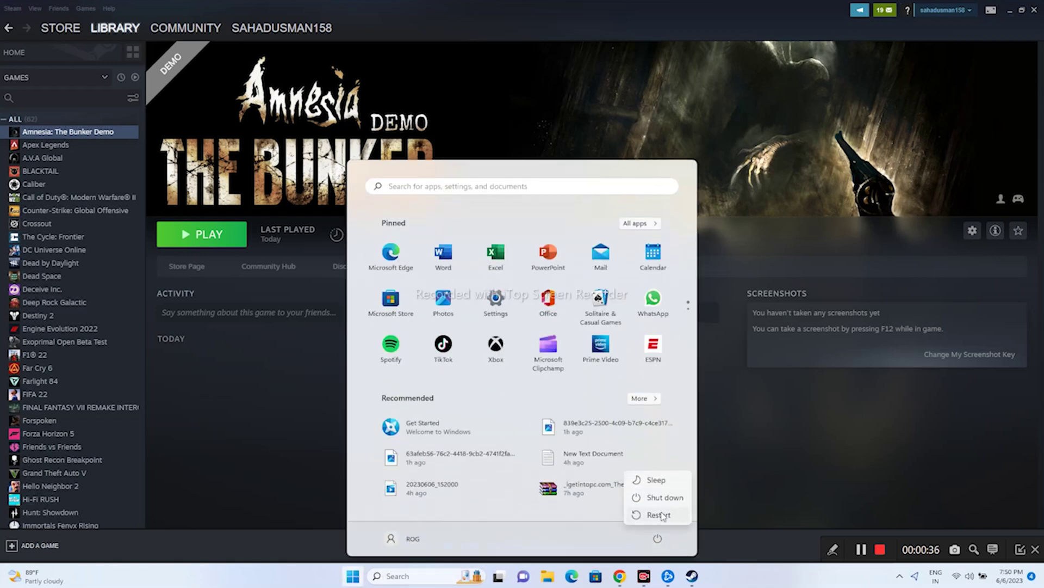
left_click(753, 582)
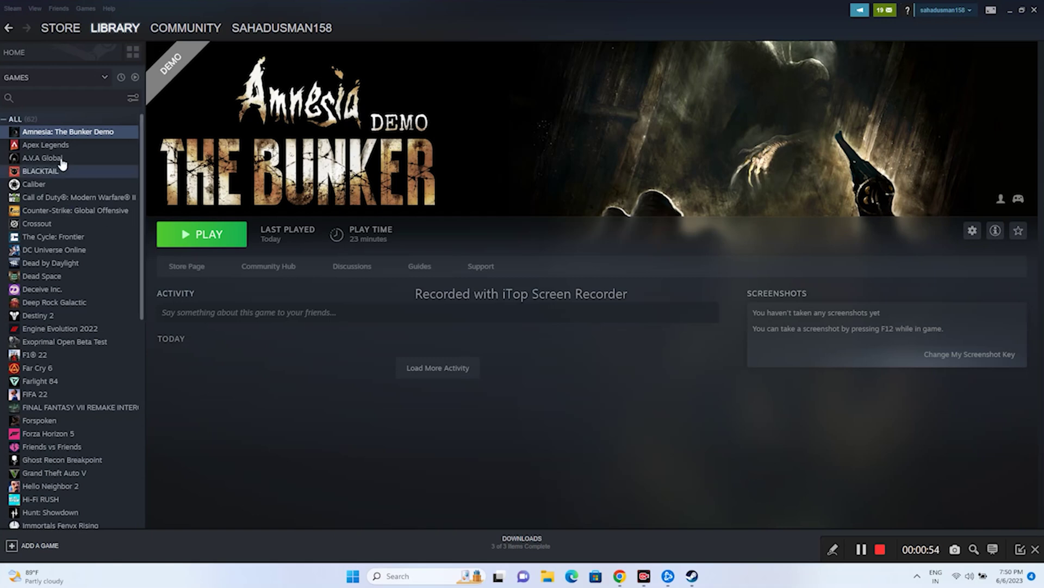
Step: Verify the integrity of the Amnesia: The Bunker Demo files from the game's properties, and close the properties
right_click(71, 133)
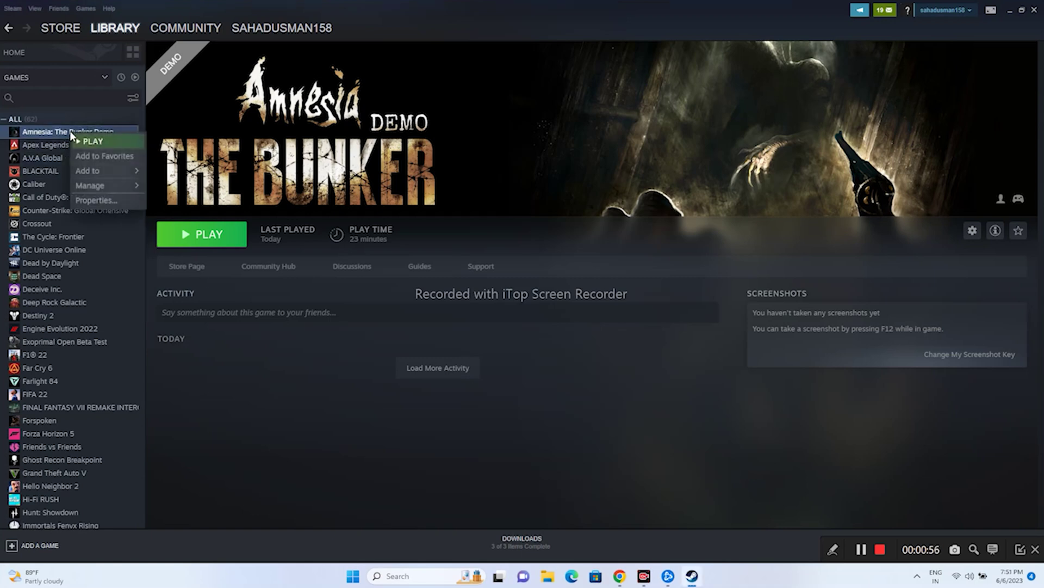
mouse_move(125, 186)
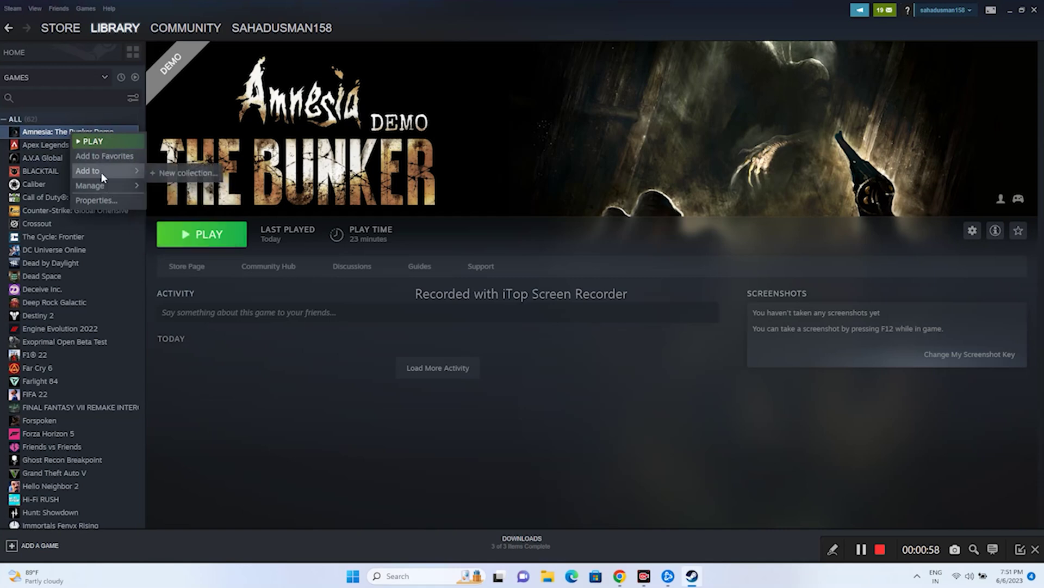
left_click(98, 199)
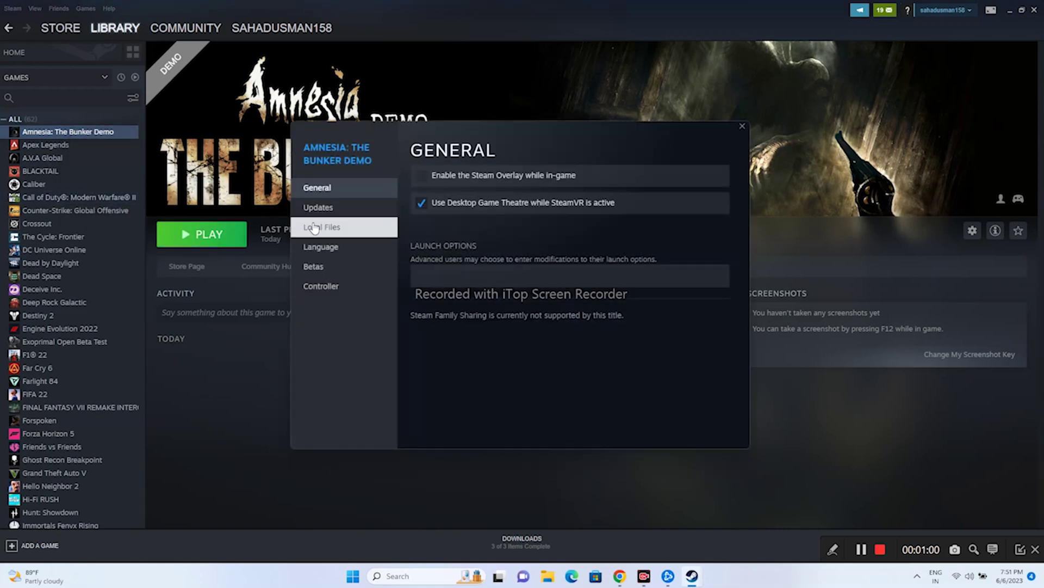
left_click(312, 227)
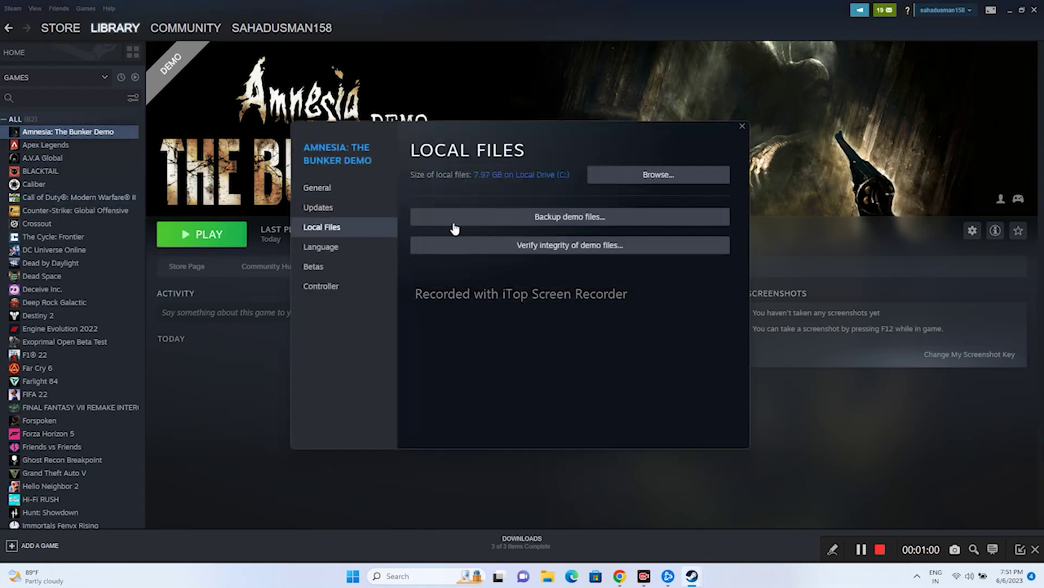
left_click(634, 248)
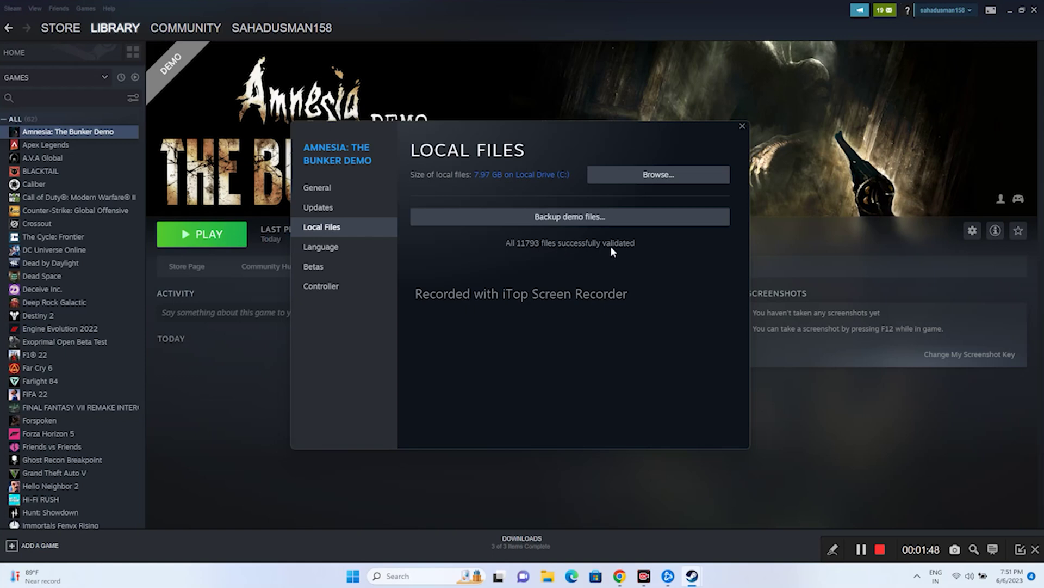
left_click(743, 127)
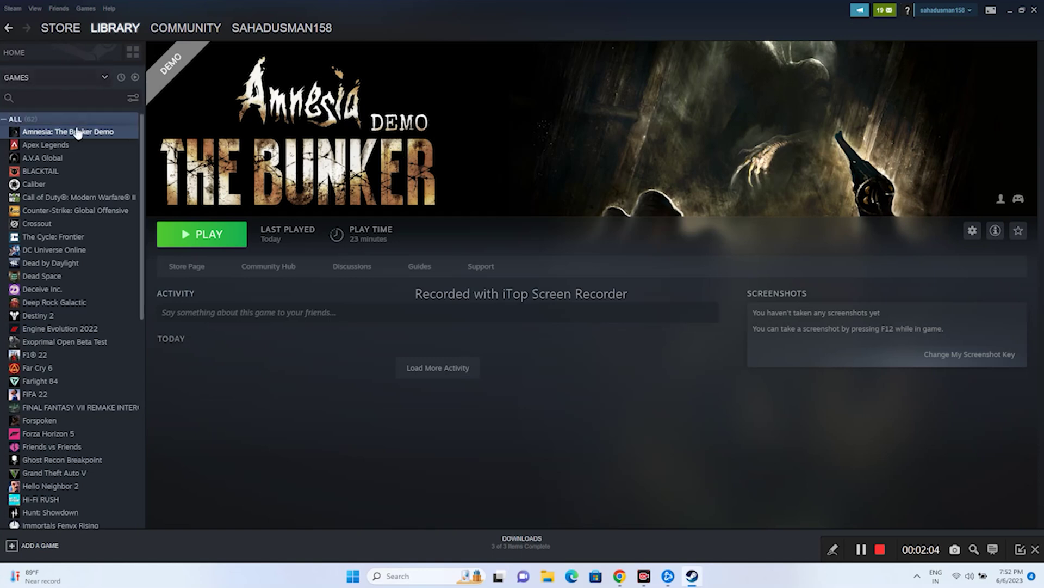
Step: Browse the local files of Amnesia: The Bunker Demo from its properties, and close the folder and the properties
right_click(91, 135)
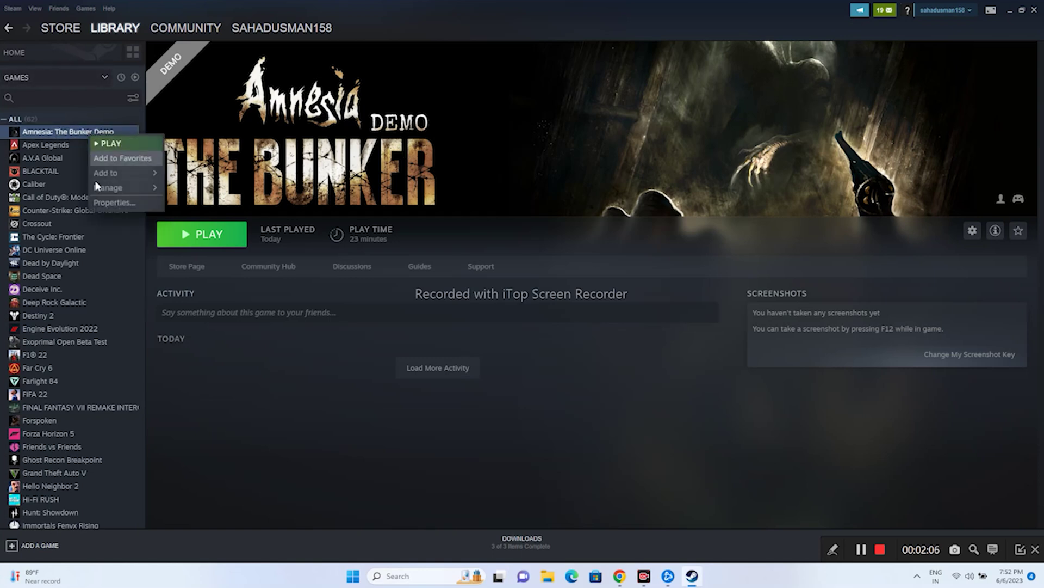
left_click(106, 203)
left_click(320, 228)
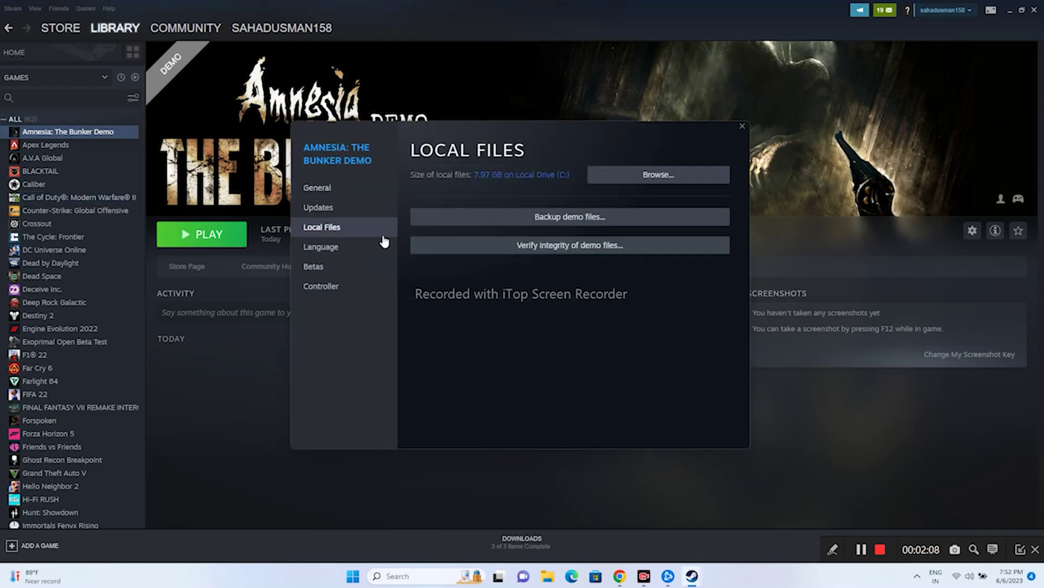
left_click(707, 180)
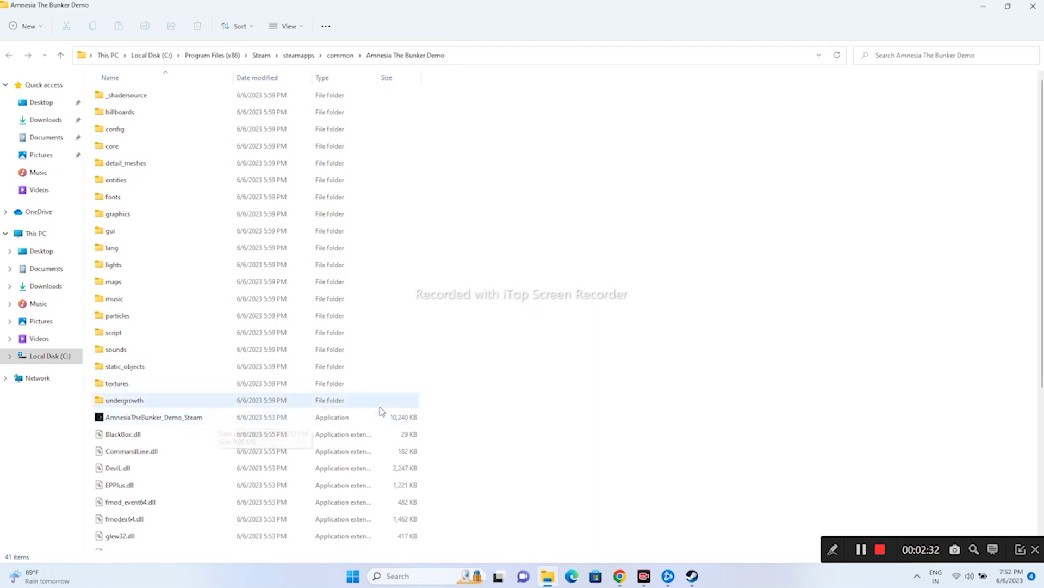
left_click(1035, 7)
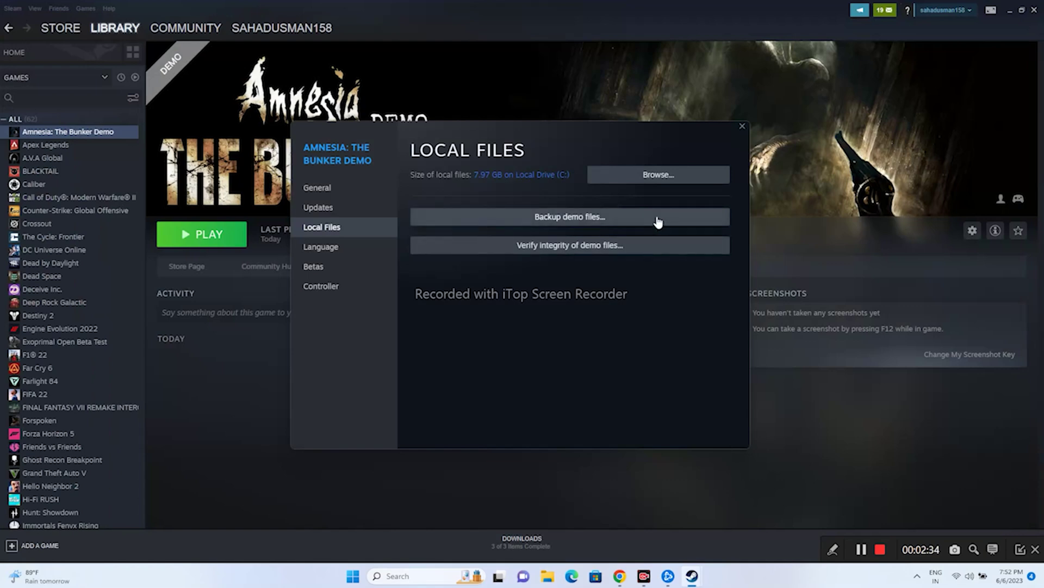
left_click(740, 127)
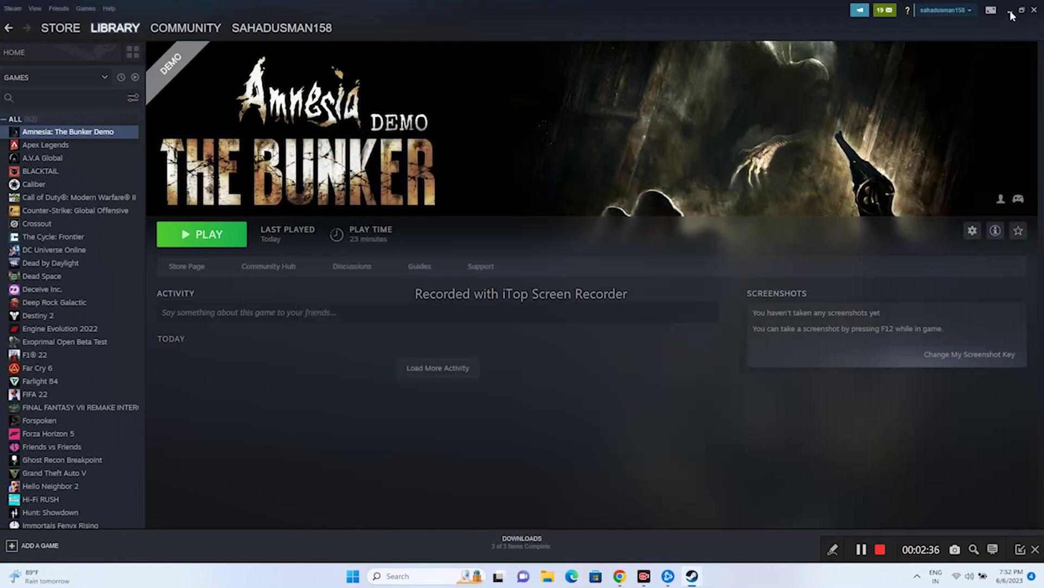
Step: Switch to File Explorer, view the folder C:\Program Files (x86)\Steam\steamapps\common\Amnesia The Bunker Demo, and close it
left_click(1010, 10)
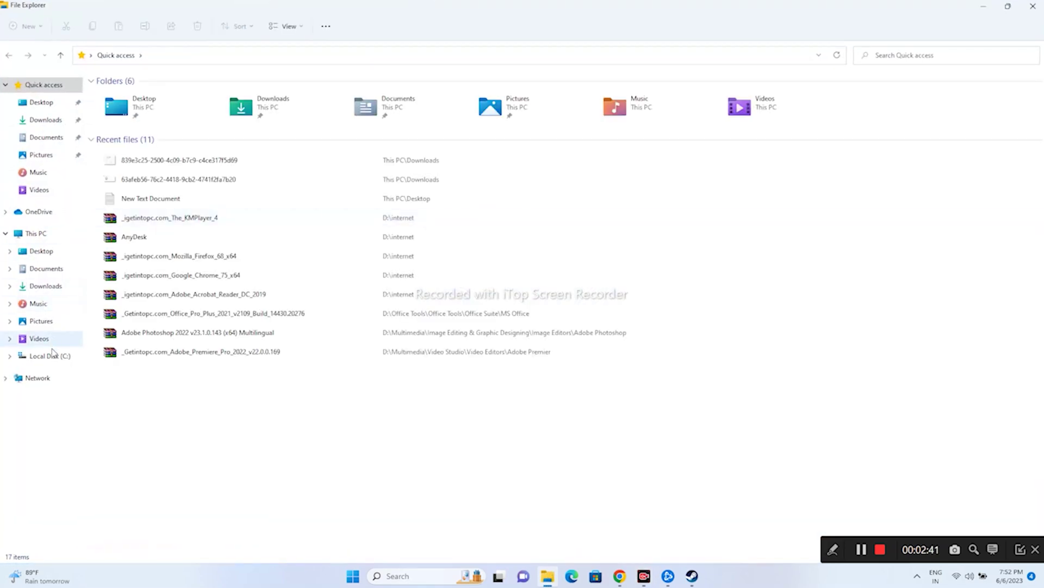
left_click(35, 233)
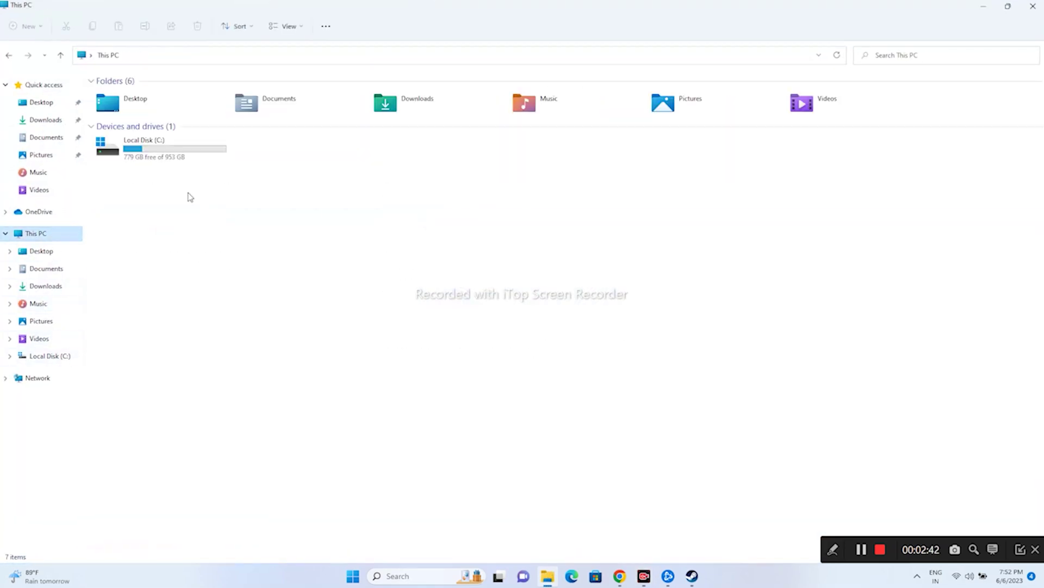
double_click(155, 145)
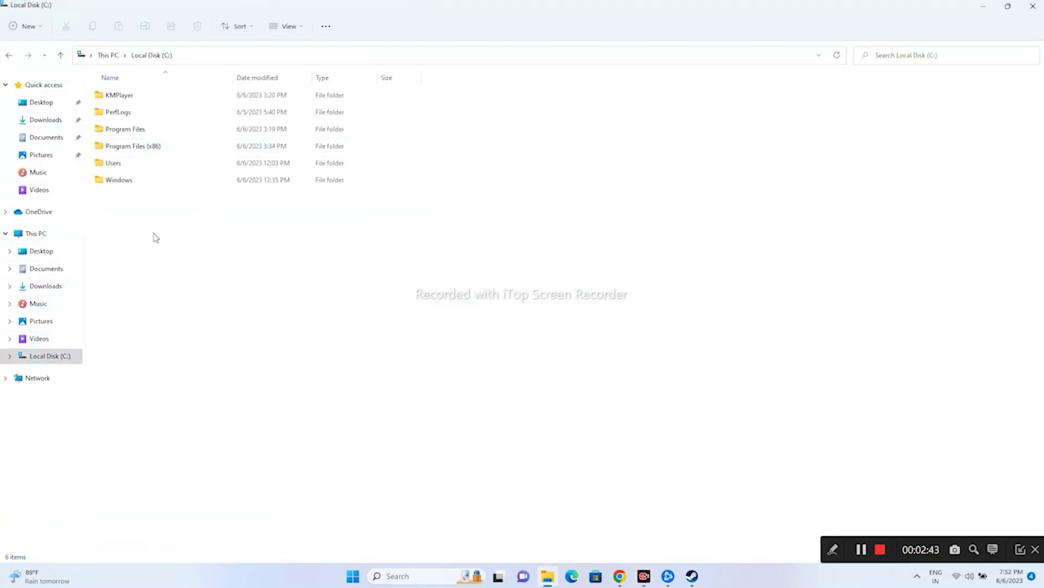
double_click(157, 147)
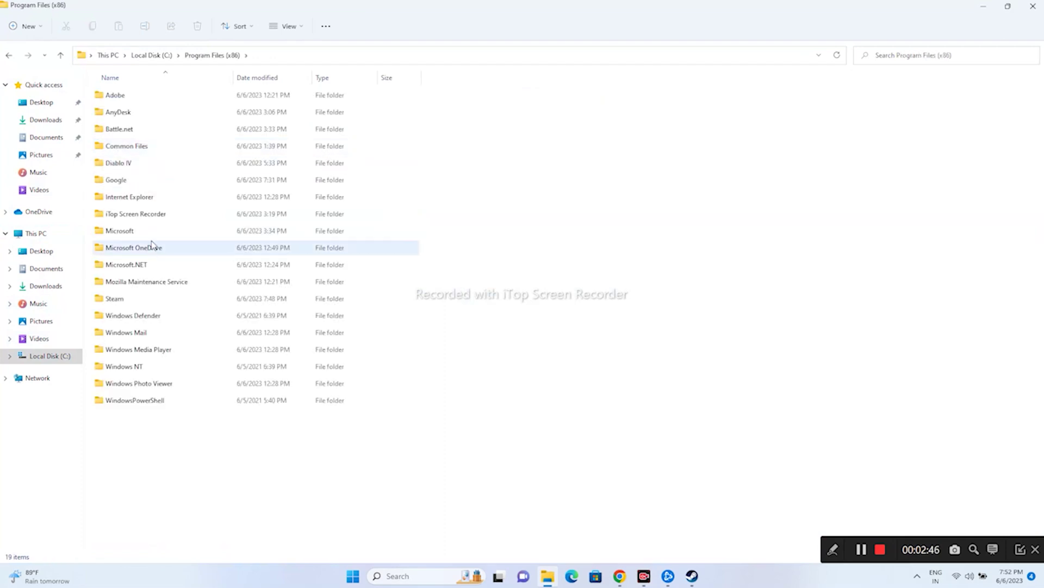
double_click(133, 299)
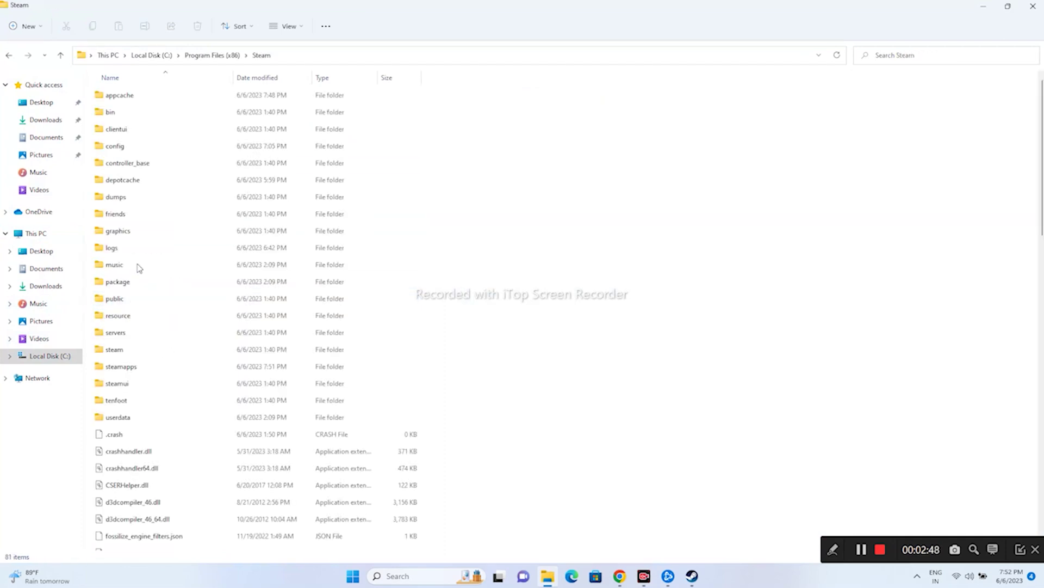
double_click(136, 366)
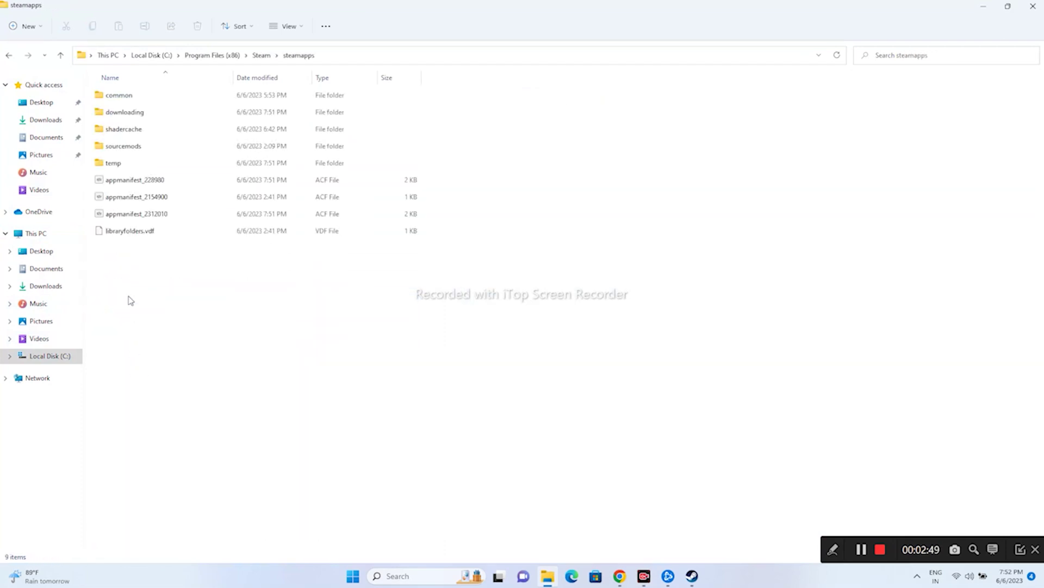
double_click(130, 97)
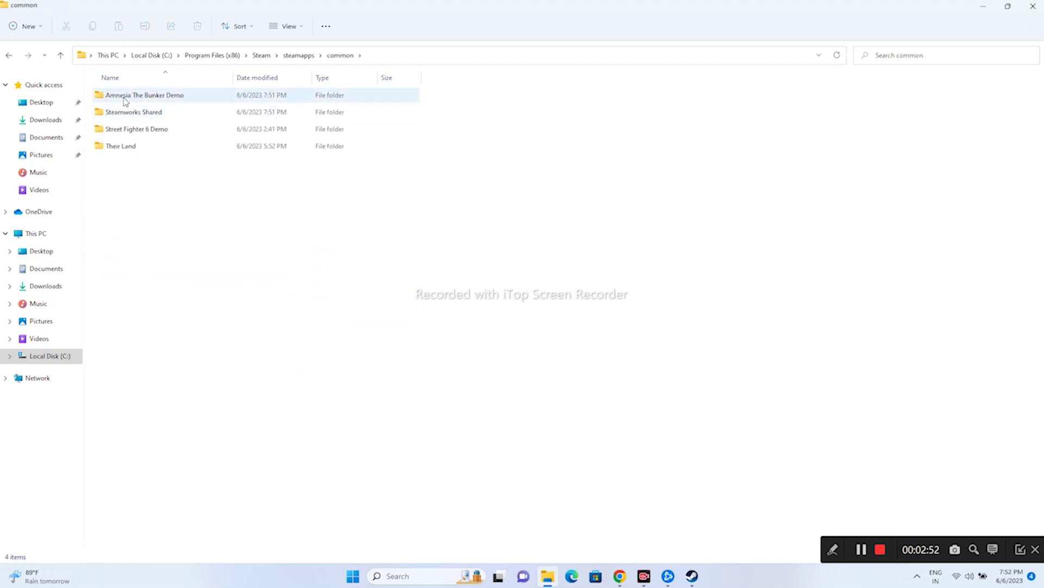
double_click(163, 97)
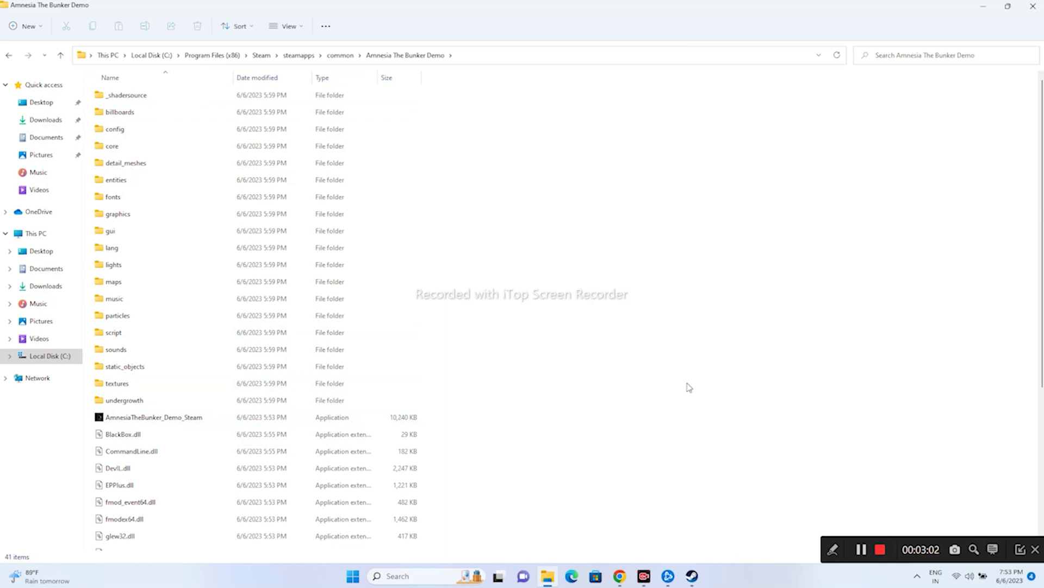
left_click(1033, 6)
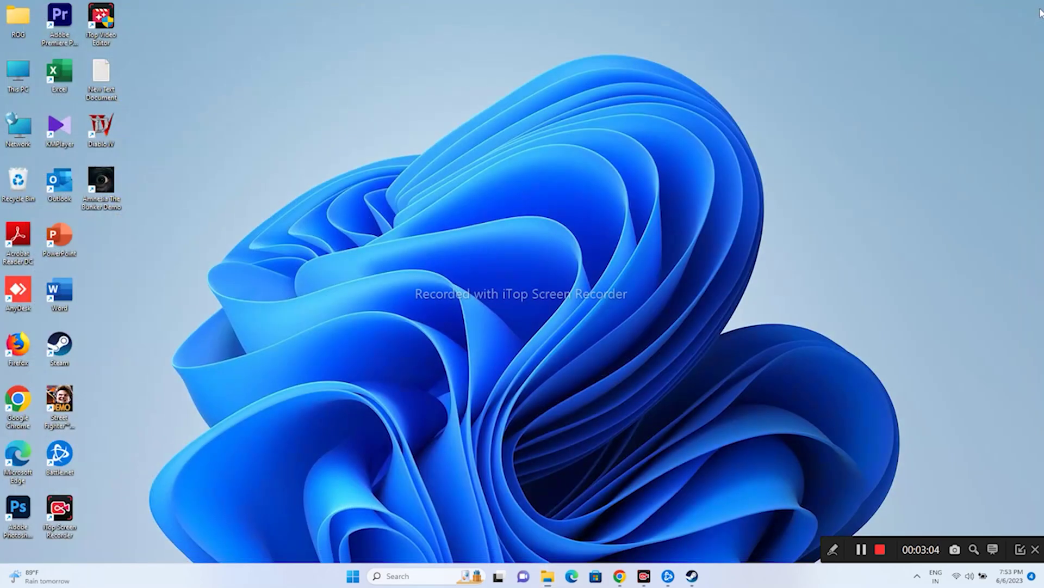
Step: Switch to Steam and open the installation folder of Amnesia: The Bunker Demo from the game's local files properties
left_click(692, 576)
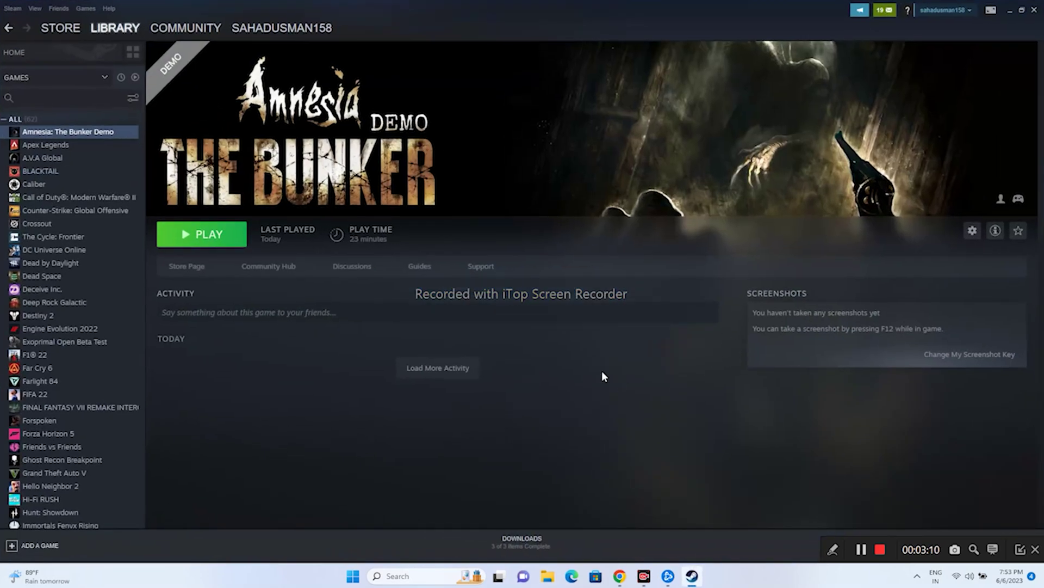
right_click(101, 134)
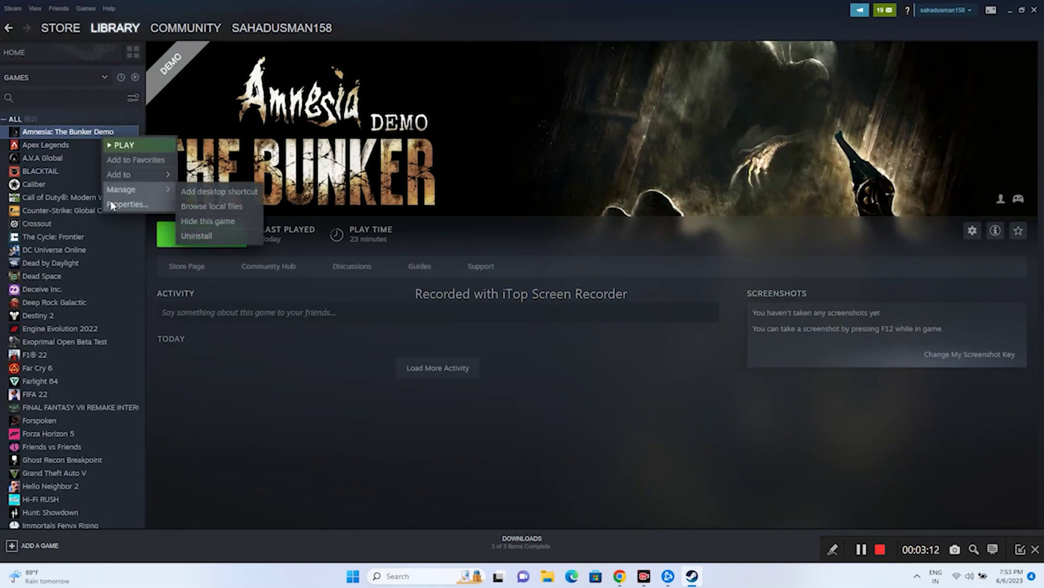
left_click(110, 202)
left_click(321, 227)
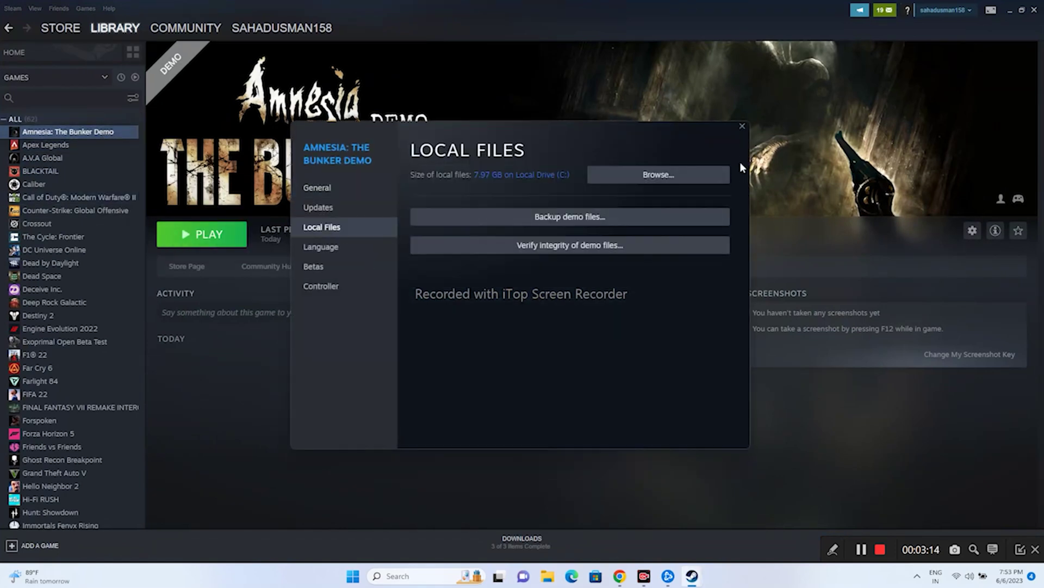
left_click(713, 179)
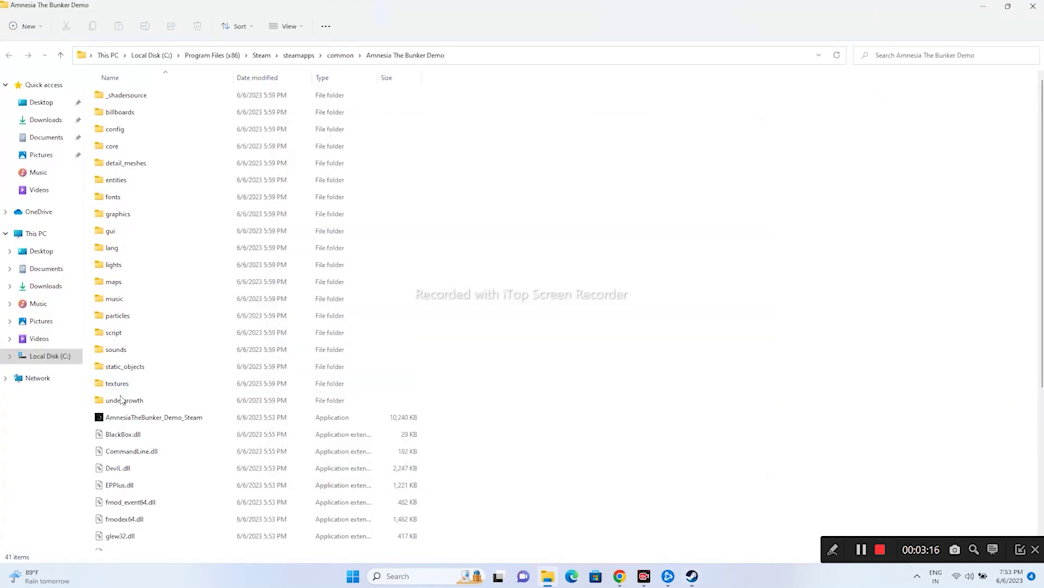
Step: Set the AmnesiaTheBunker_Demo_Steam application to run as an administrator, and apply the change
left_click(159, 424)
right_click(166, 425)
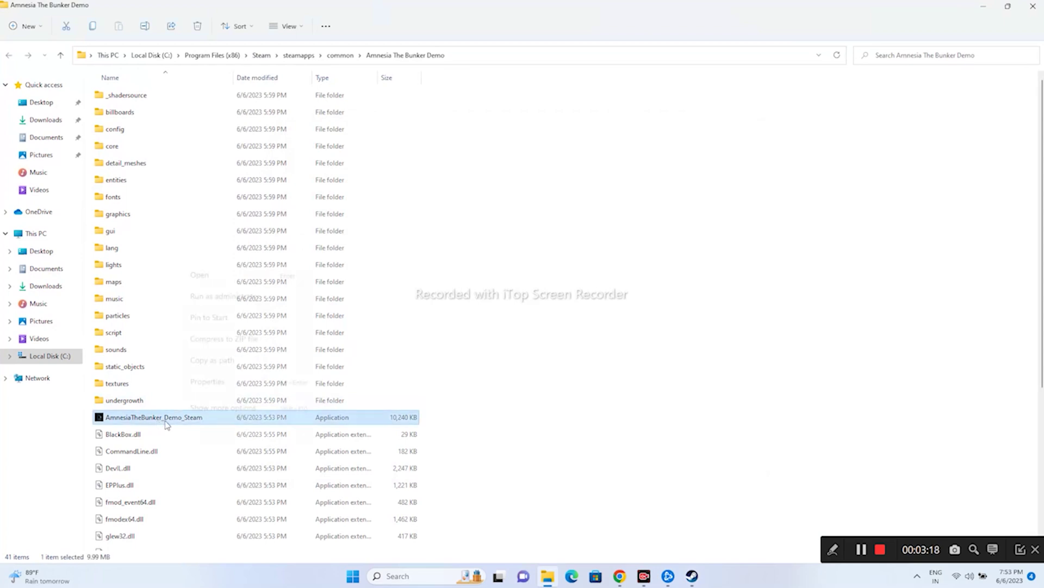
left_click(185, 412)
left_click(245, 410)
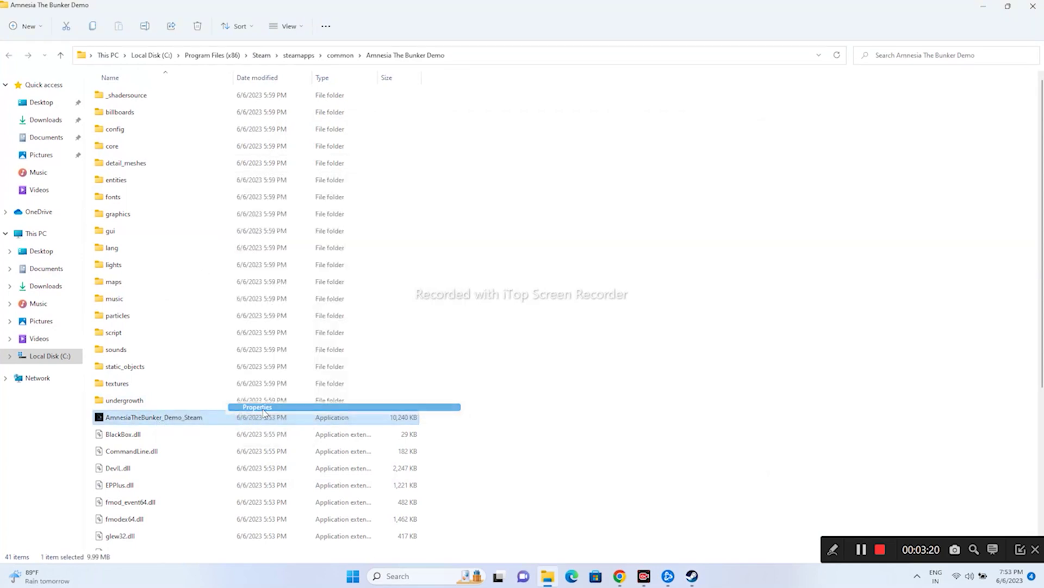
left_click(223, 285)
left_click_drag(267, 271, 541, 103)
left_click(465, 295)
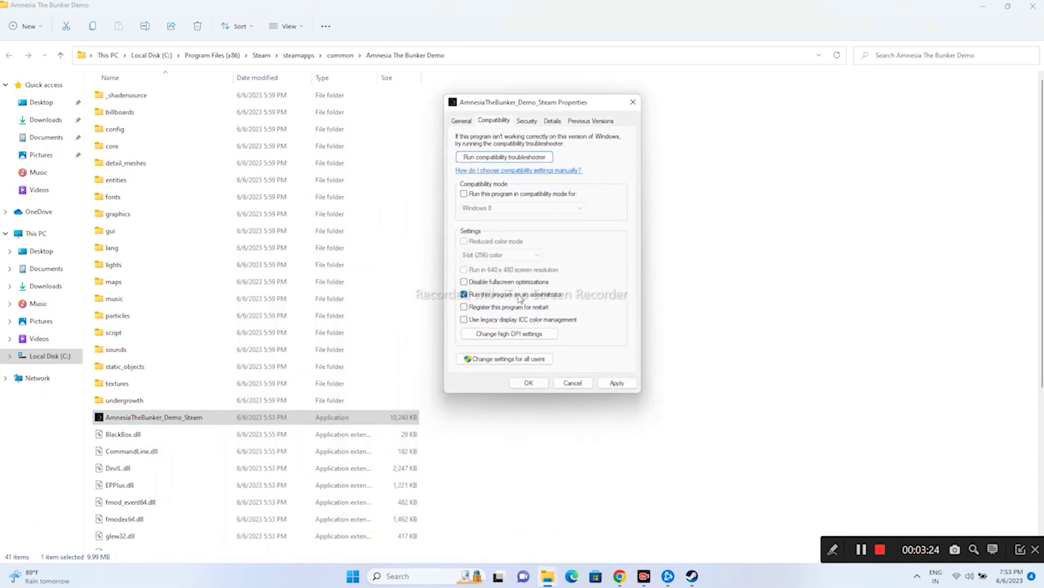
left_click(604, 381)
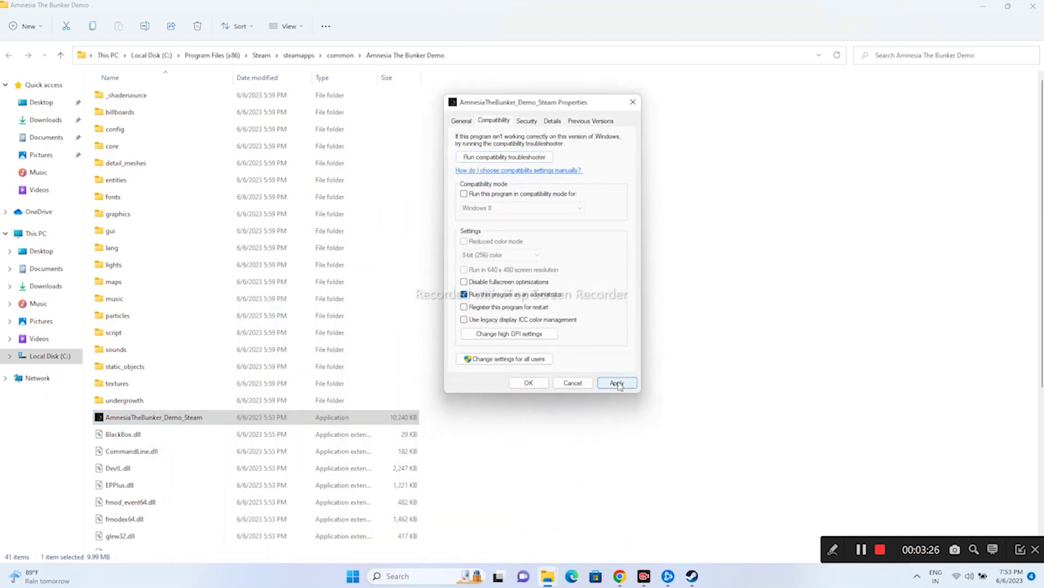
left_click(528, 383)
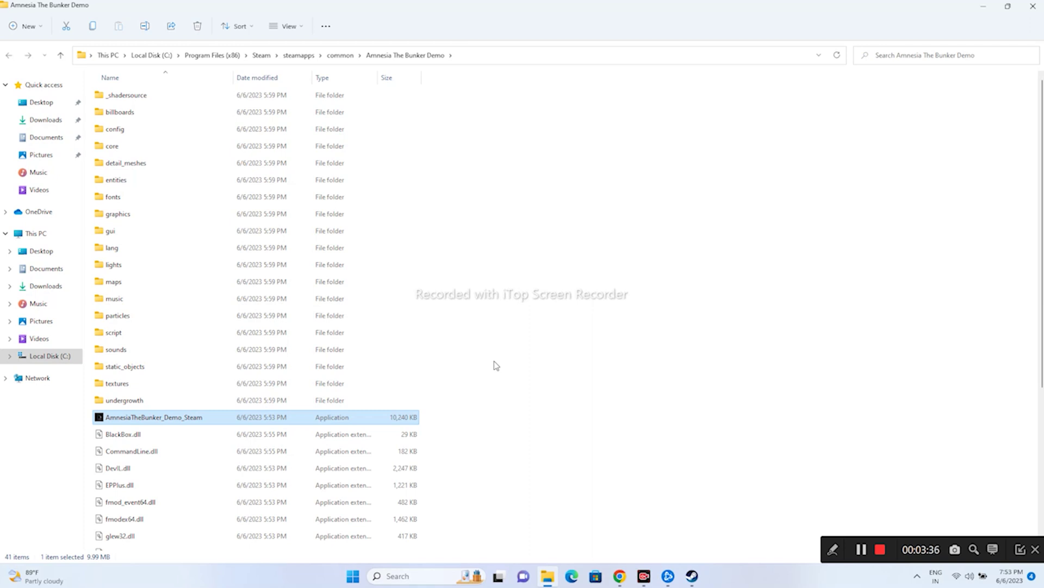
Step: Reopen the compatibility properties of AmnesiaTheBunker_Demo_Steam and enable running the program in compatibility mode
right_click(341, 417)
left_click(381, 405)
left_click(397, 400)
left_click(400, 286)
left_click_drag(432, 271, 588, 98)
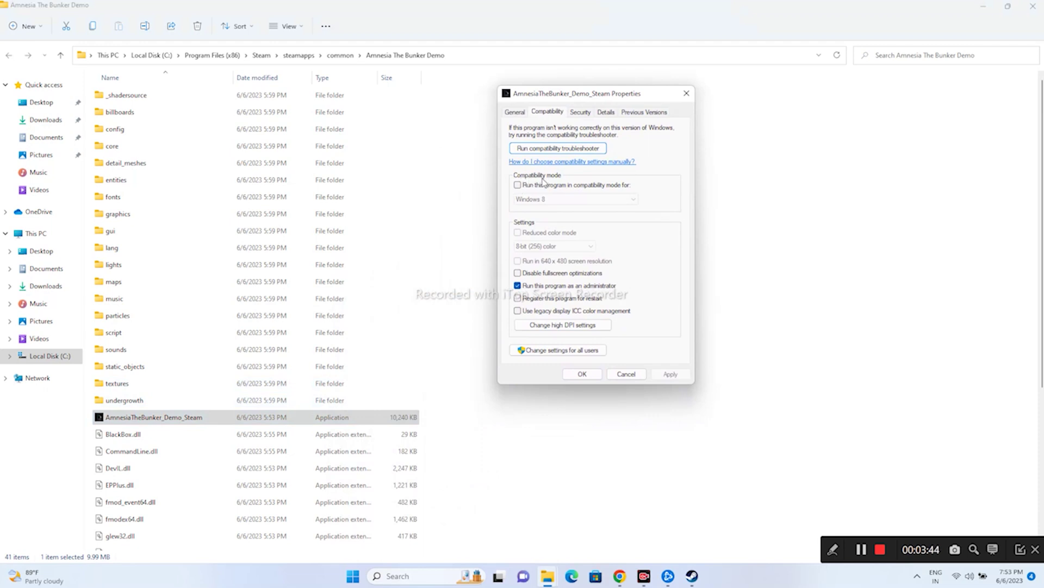
left_click(518, 185)
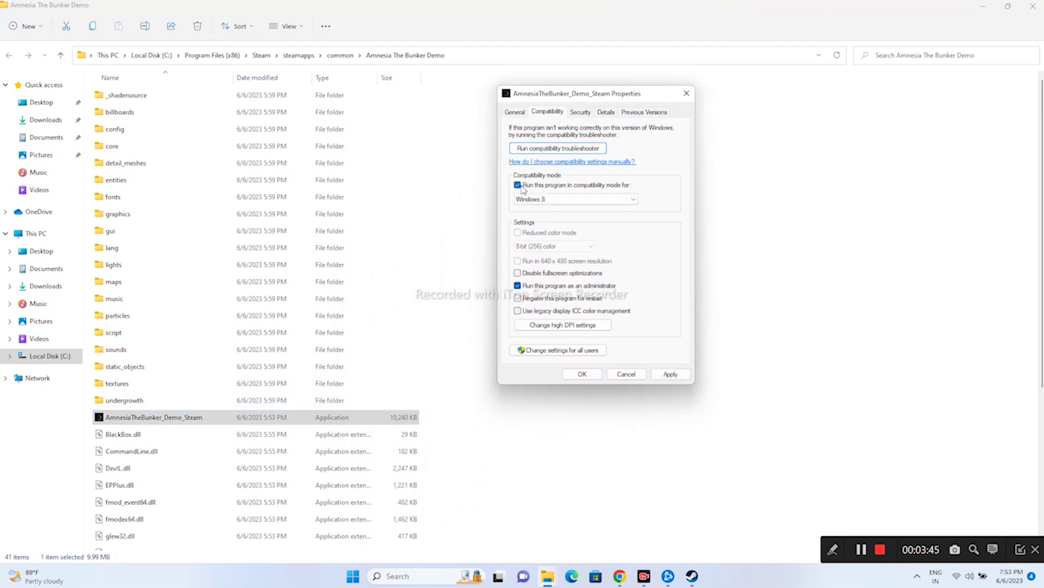
Step: Set the program's compatibility mode to Windows 7 and apply it
left_click(559, 204)
left_click(560, 228)
left_click(660, 376)
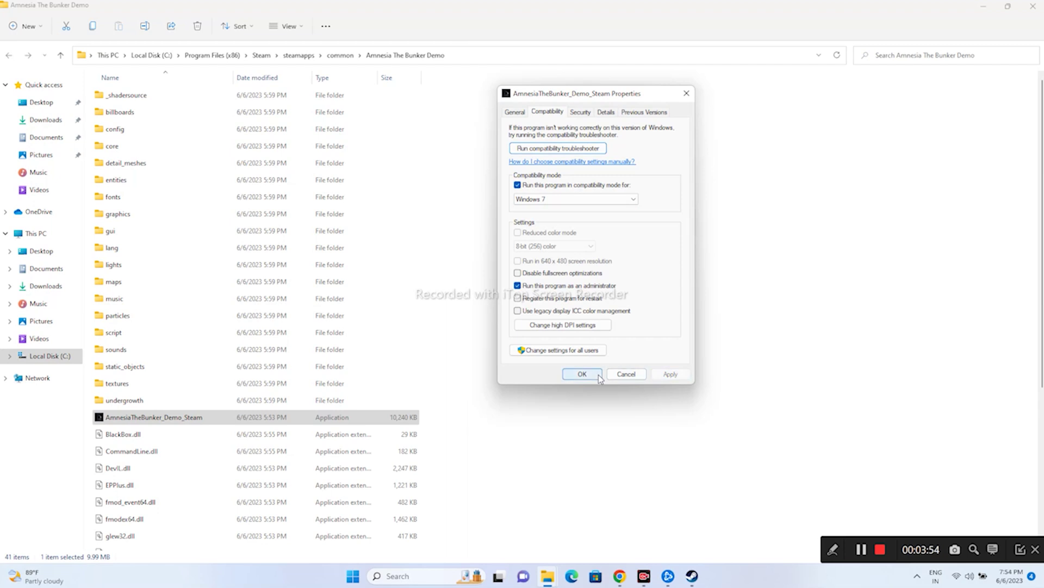
Step: Change the program's compatibility mode to Windows 8 and apply it
left_click(551, 199)
left_click(549, 238)
left_click(670, 374)
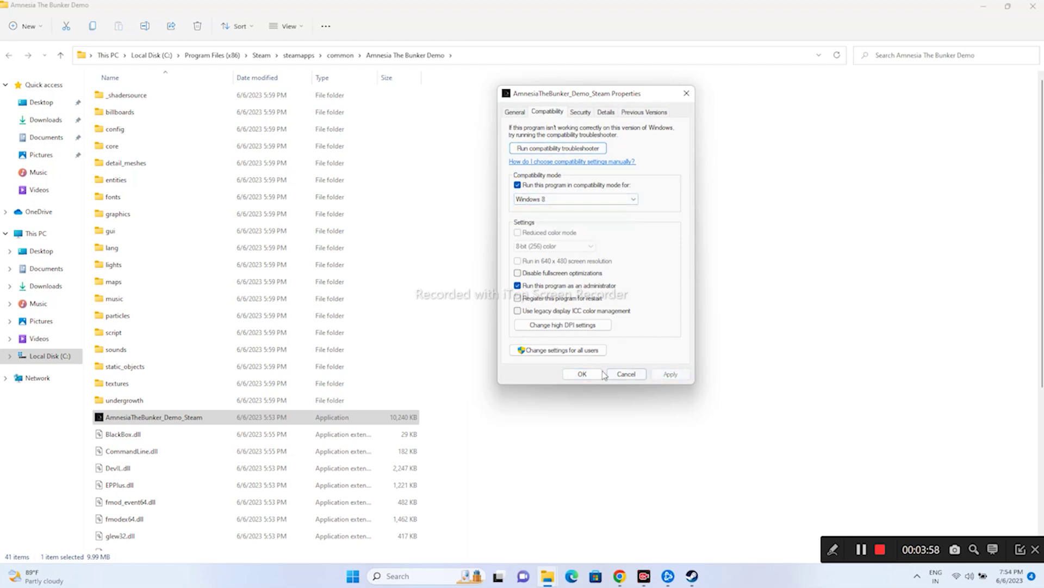
Step: Confirm the executable's compatibility properties, close the game folder, and minimize Steam to clear the desktop
left_click(582, 374)
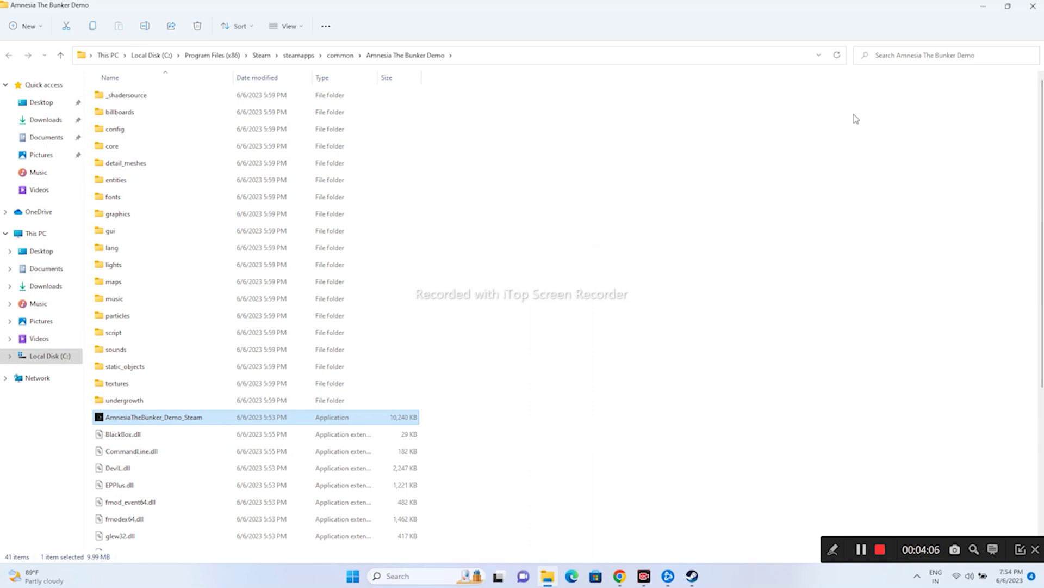
left_click(1033, 6)
left_click(742, 126)
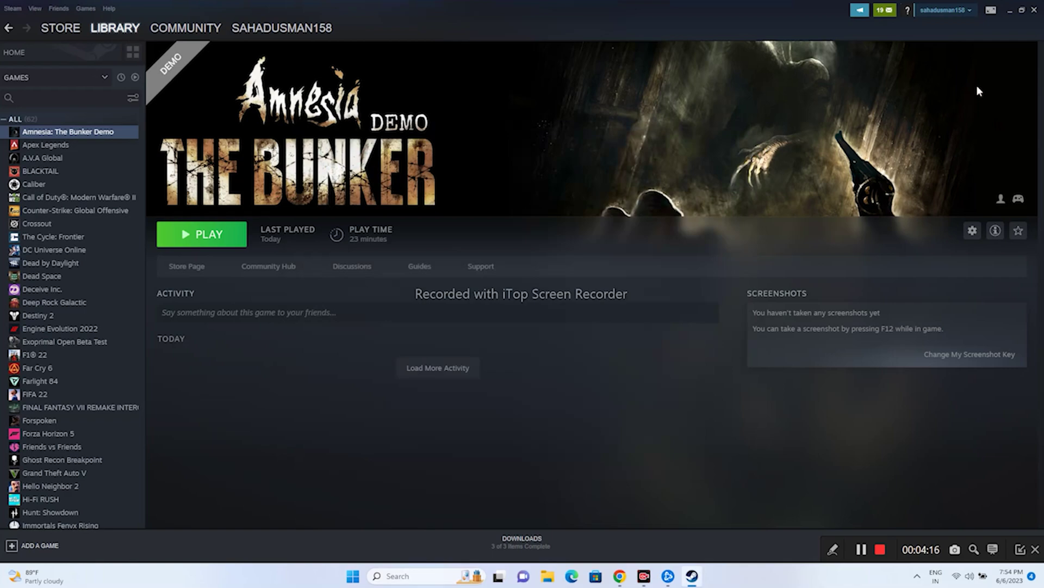
left_click(1010, 13)
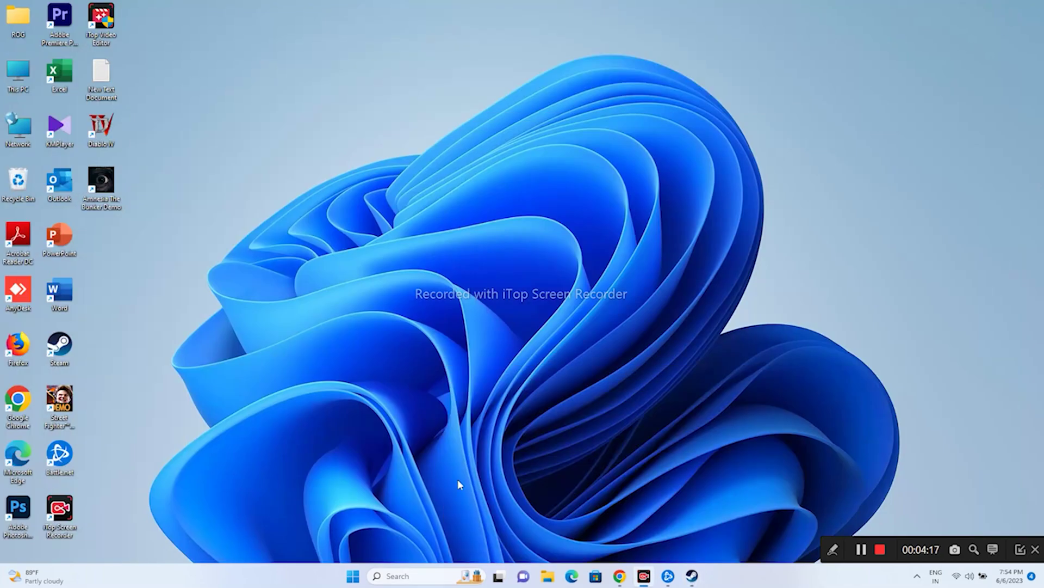
Step: Open Windows Settings and examine the Language & region options under Time & language
left_click(425, 571)
left_click(440, 210)
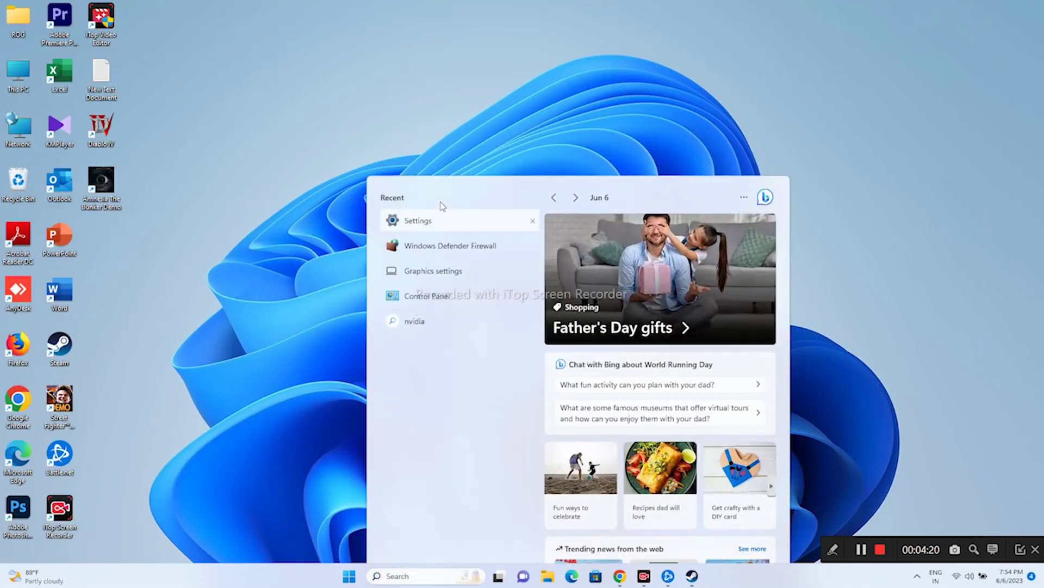
left_click(102, 266)
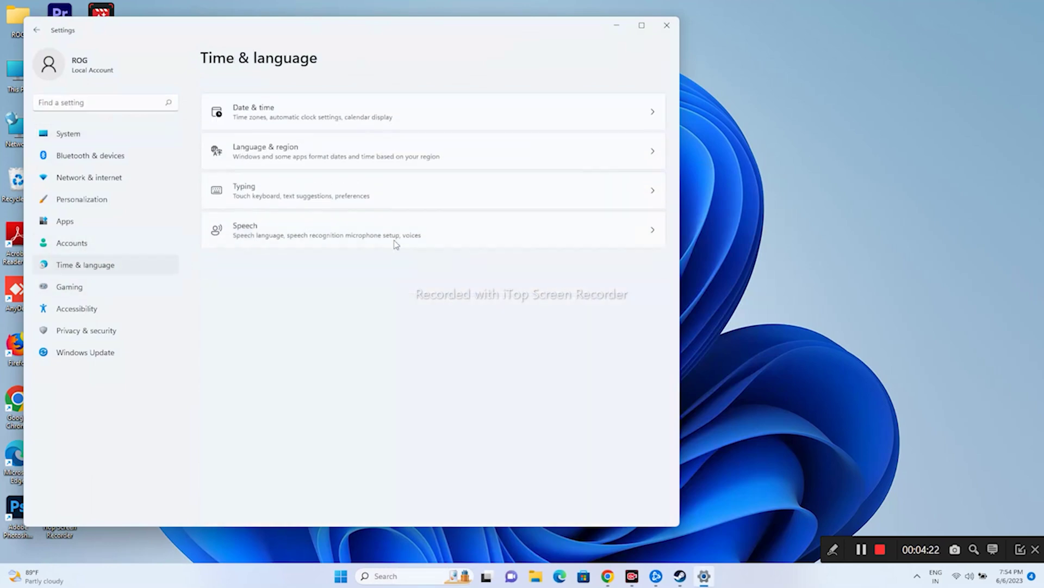
left_click(296, 139)
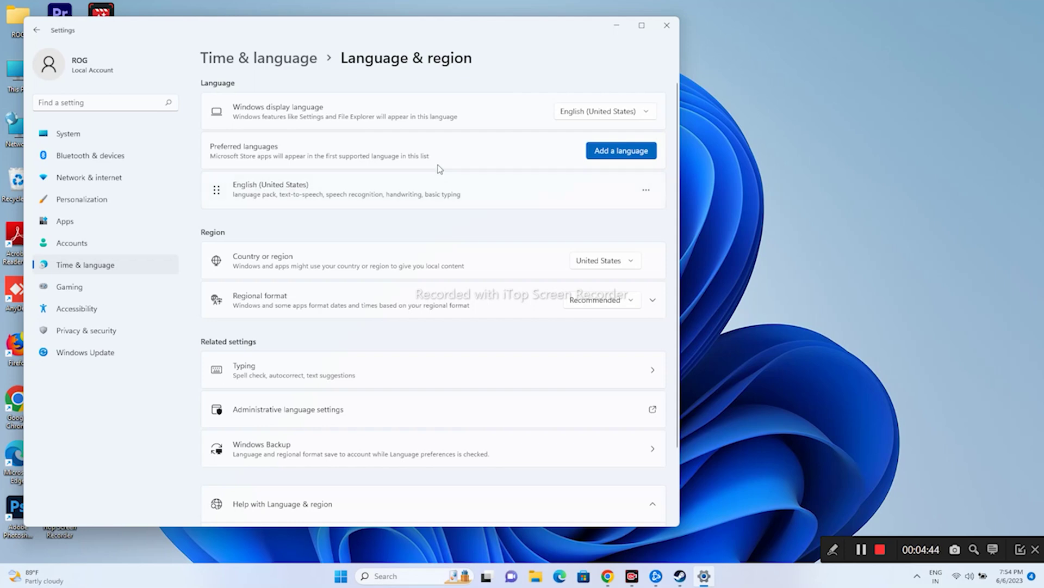
Step: Examine the Date & time settings for automatic time and time zone, close Windows Settings, and clear the desktop
left_click(34, 31)
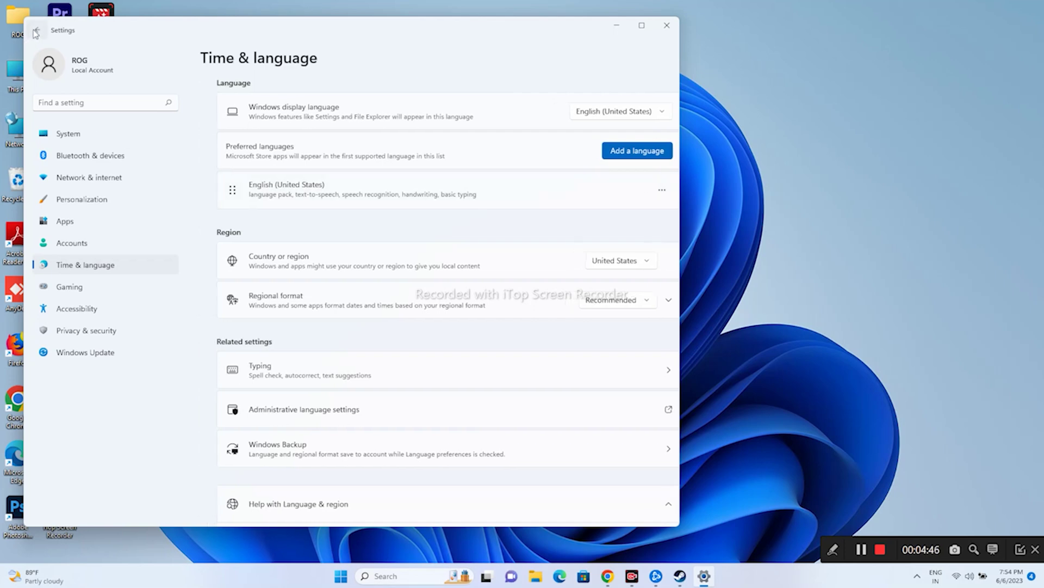
left_click(257, 99)
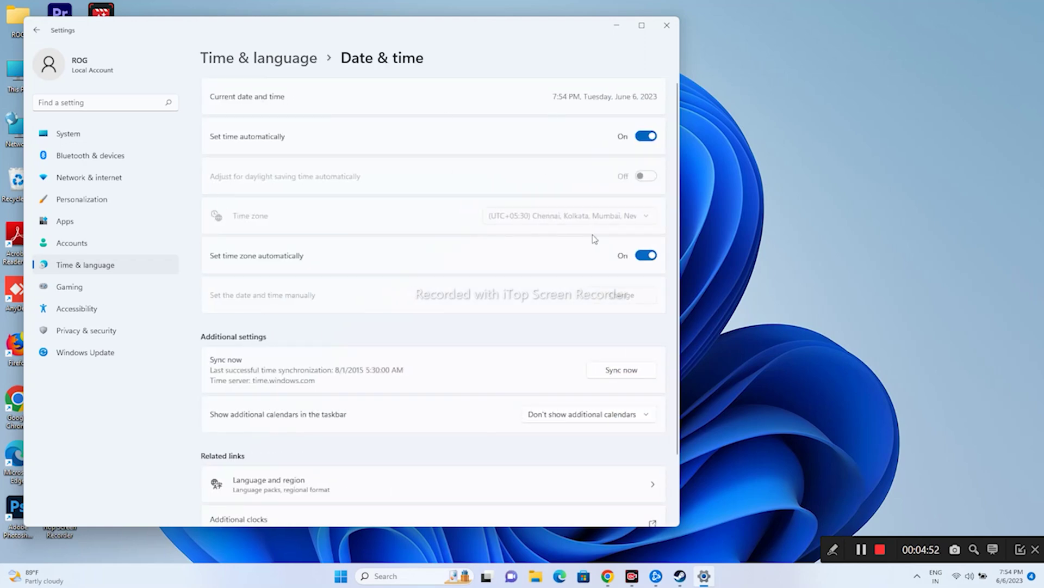
left_click(668, 27)
left_click(687, 575)
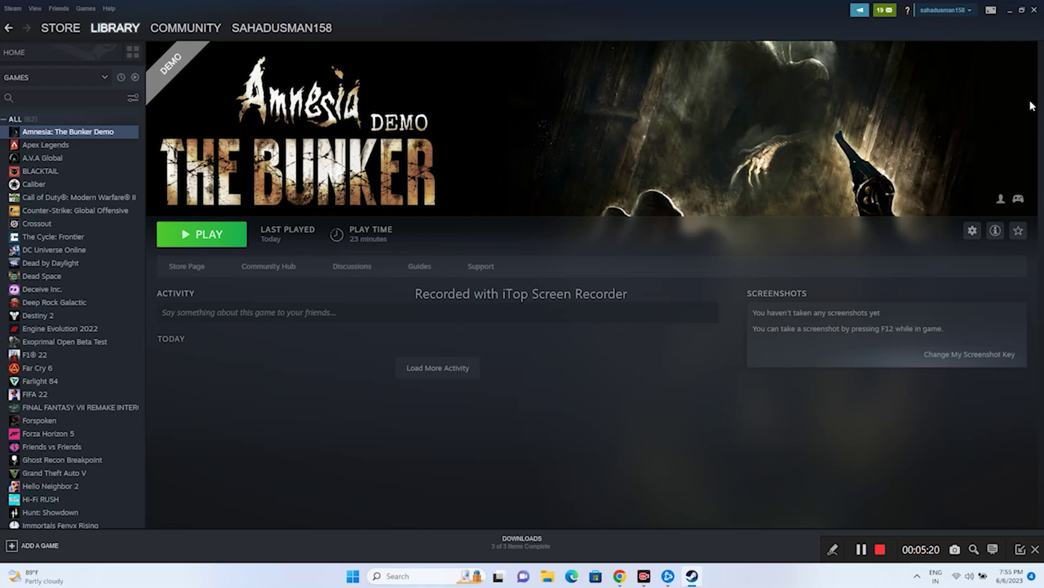
left_click(1010, 11)
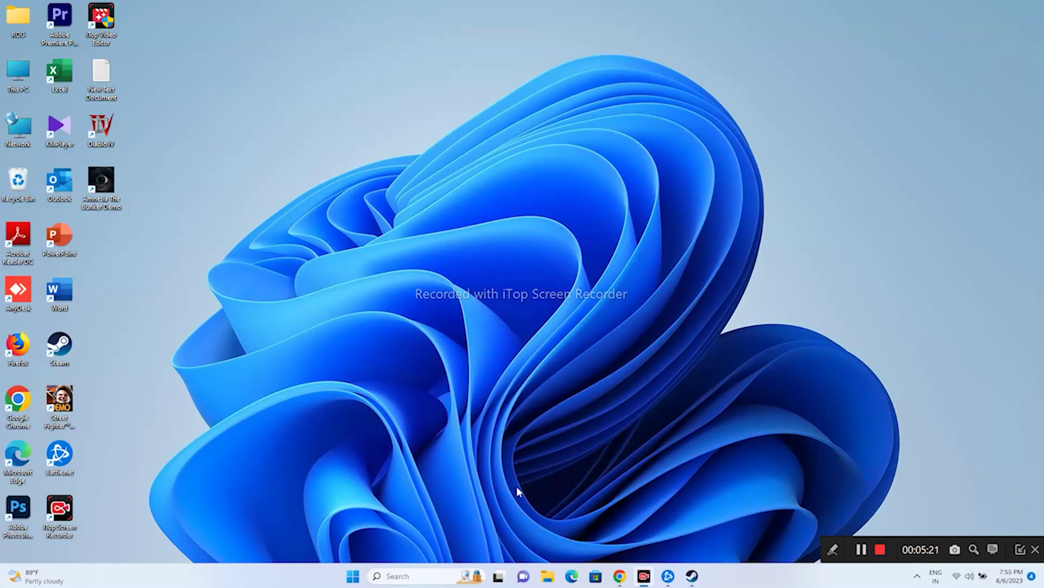
Step: Open Control Panel and go to the list of apps allowed through Windows Defender Firewall
left_click(396, 574)
left_click(451, 281)
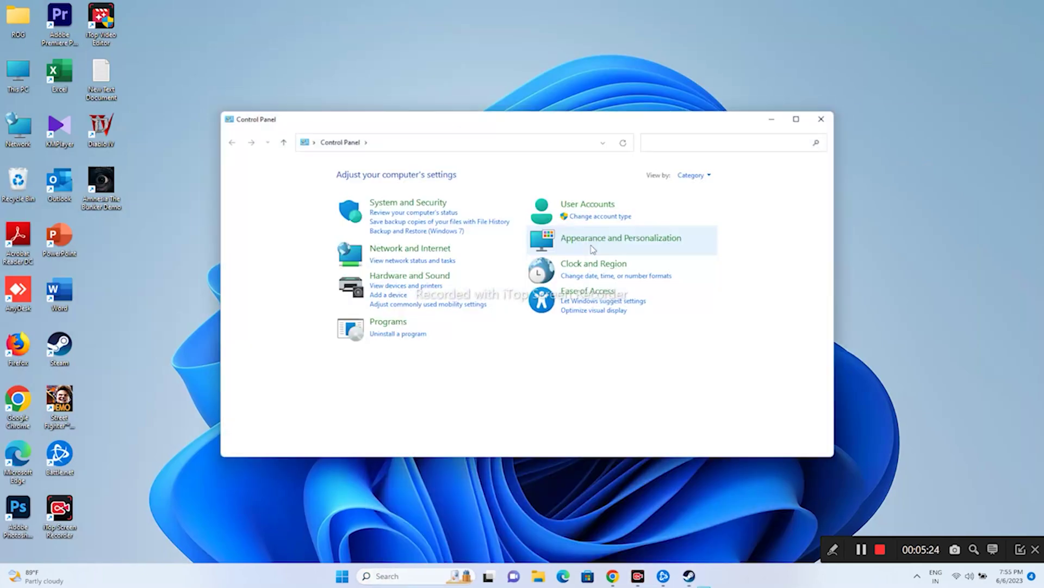
left_click(792, 120)
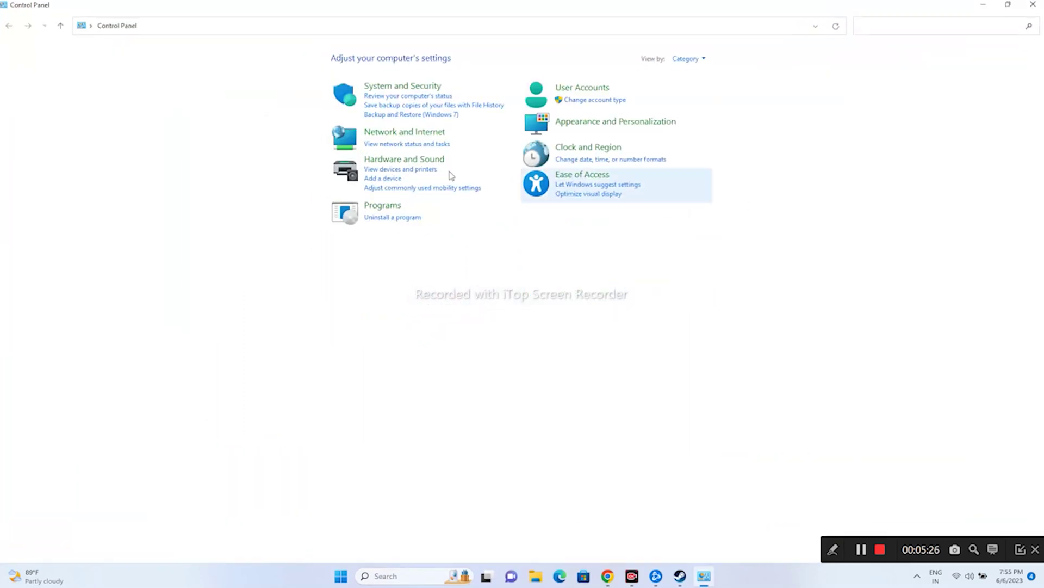
left_click(409, 89)
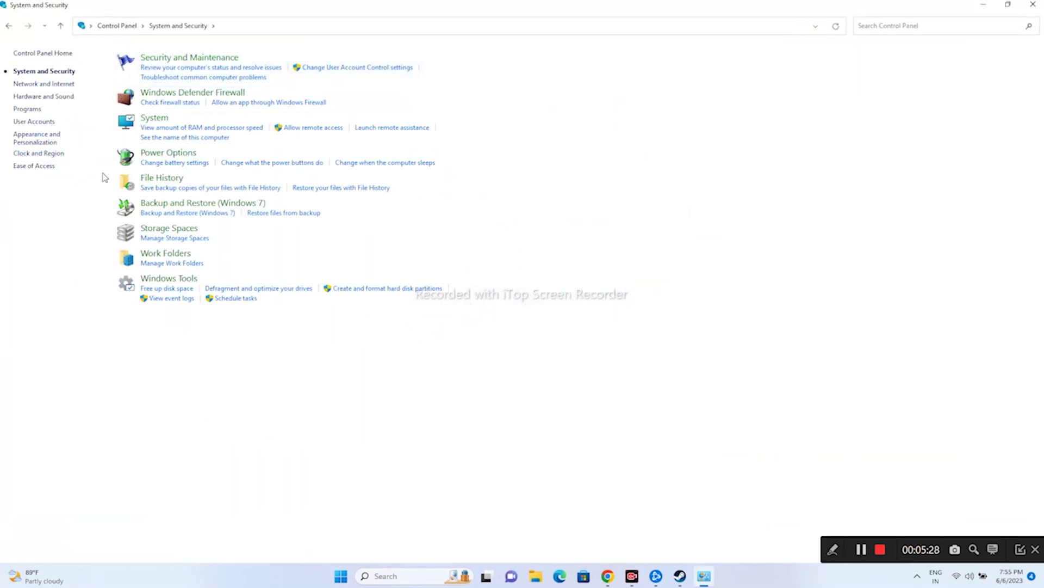
left_click(205, 94)
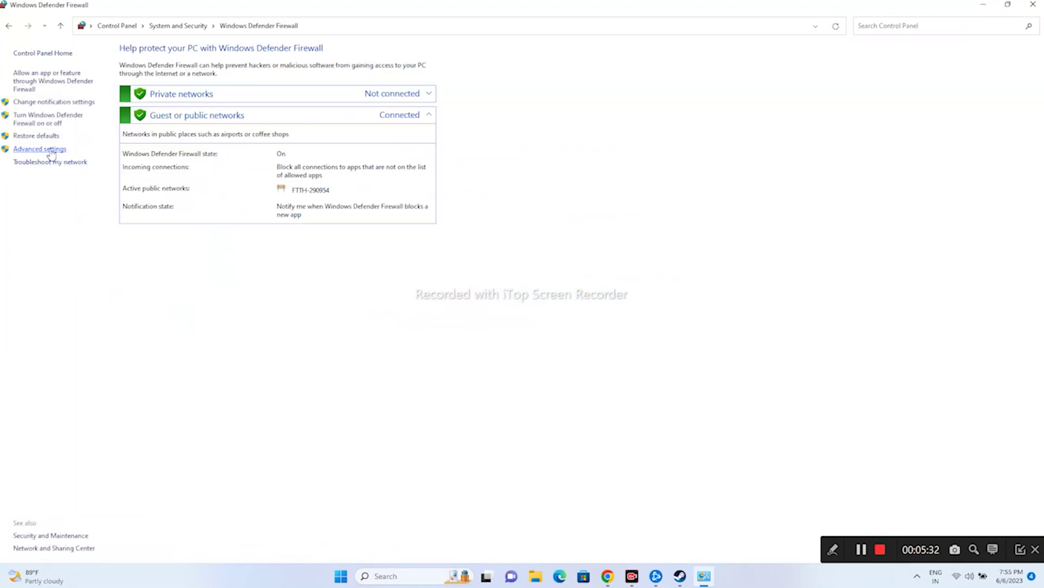
left_click(45, 79)
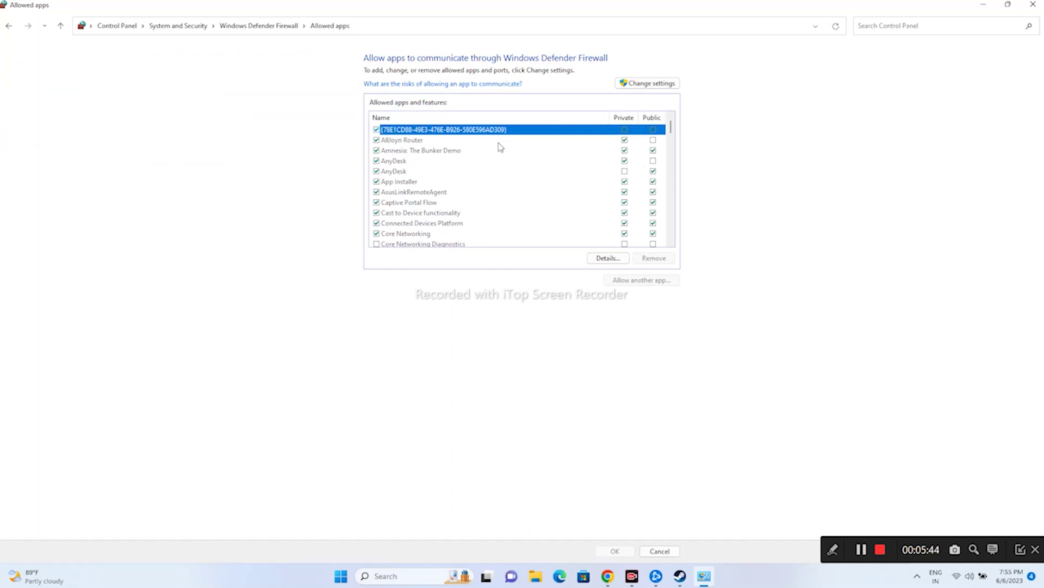
Step: View the details of the first allowed firewall entry, and select Amnesia: The Bunker Demo in the list
left_click(591, 258)
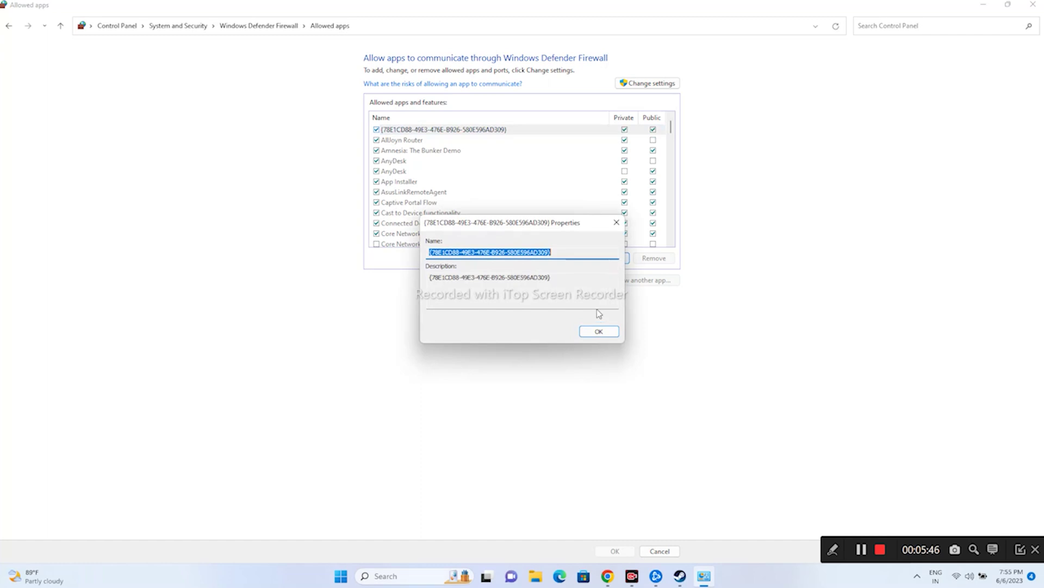
left_click(603, 330)
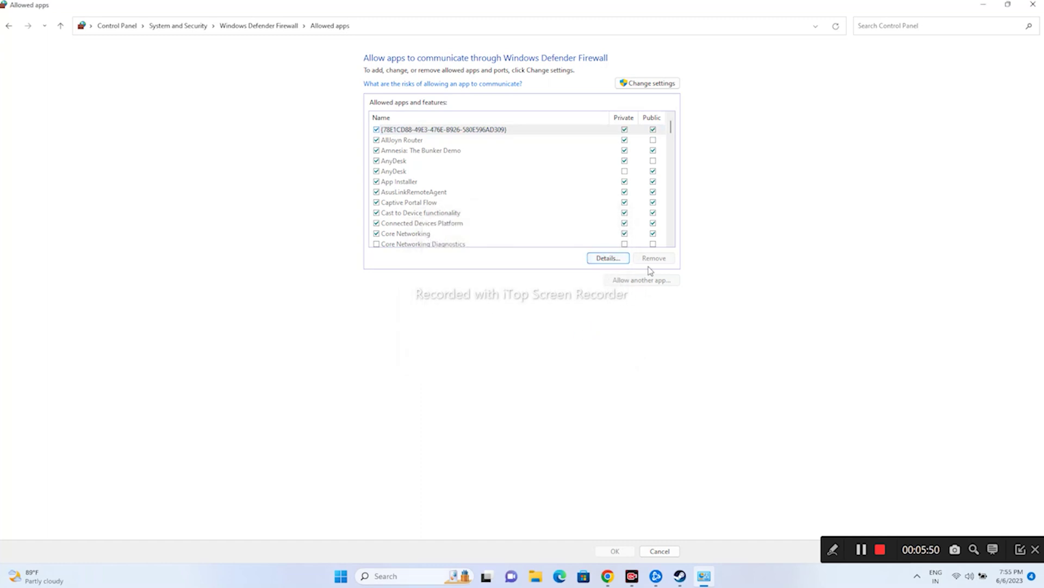
left_click(441, 140)
left_click(451, 151)
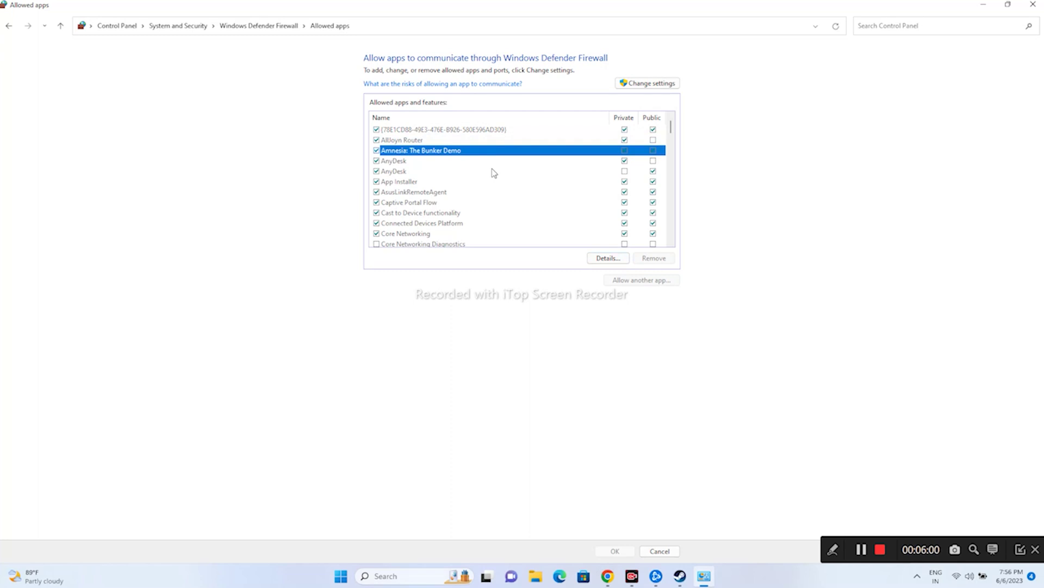
Step: Enable changes to the allowed apps and start browsing for another app to allow through the firewall
left_click(647, 83)
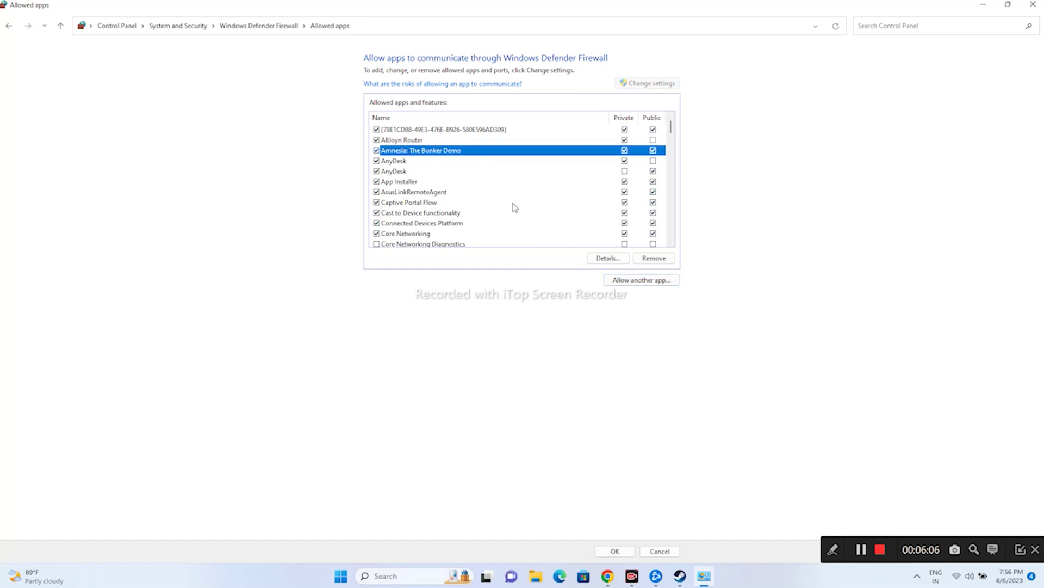
left_click(643, 282)
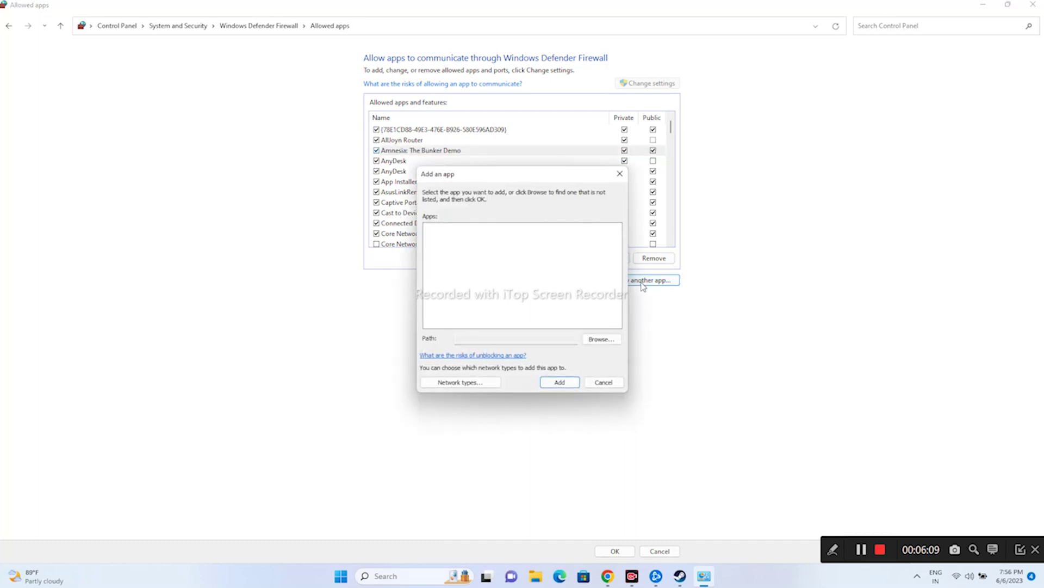
left_click(599, 339)
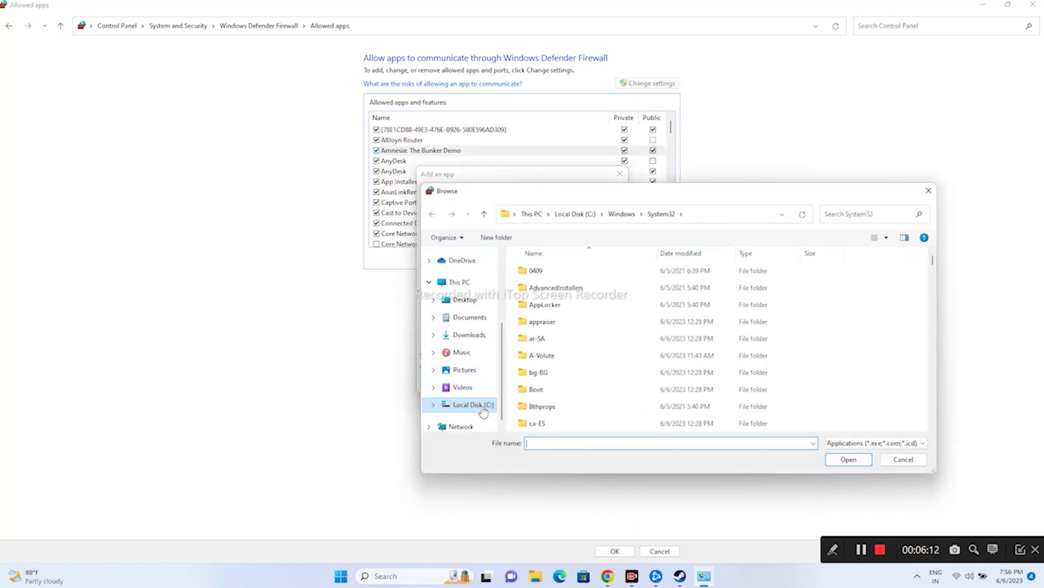
Step: Browse from This PC to the Steam folder in Program Files (x86) on Local Disk (C:)
scroll(461, 338, "up", 1)
left_click(464, 299)
left_click(460, 282)
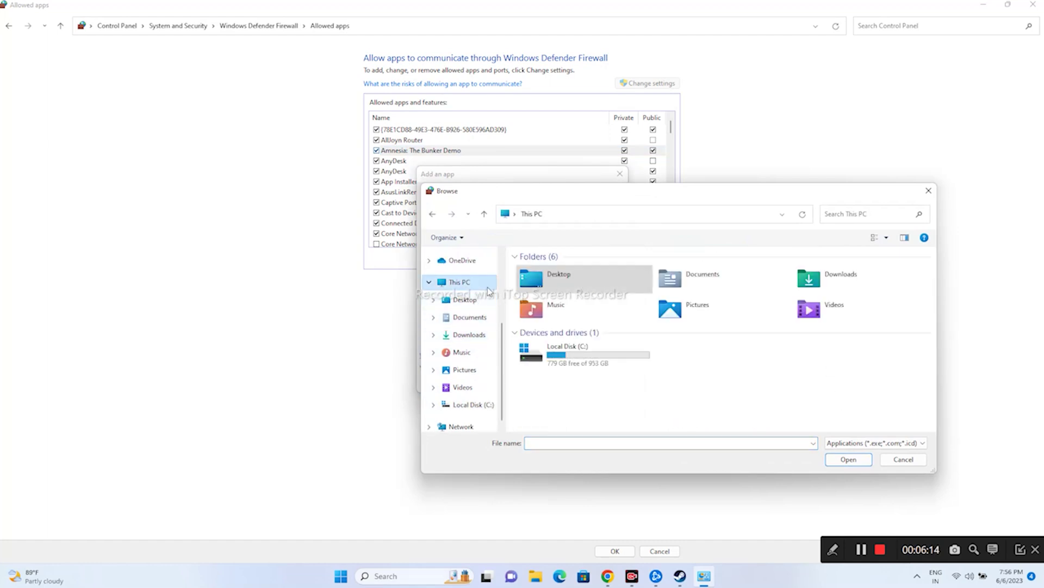
double_click(571, 355)
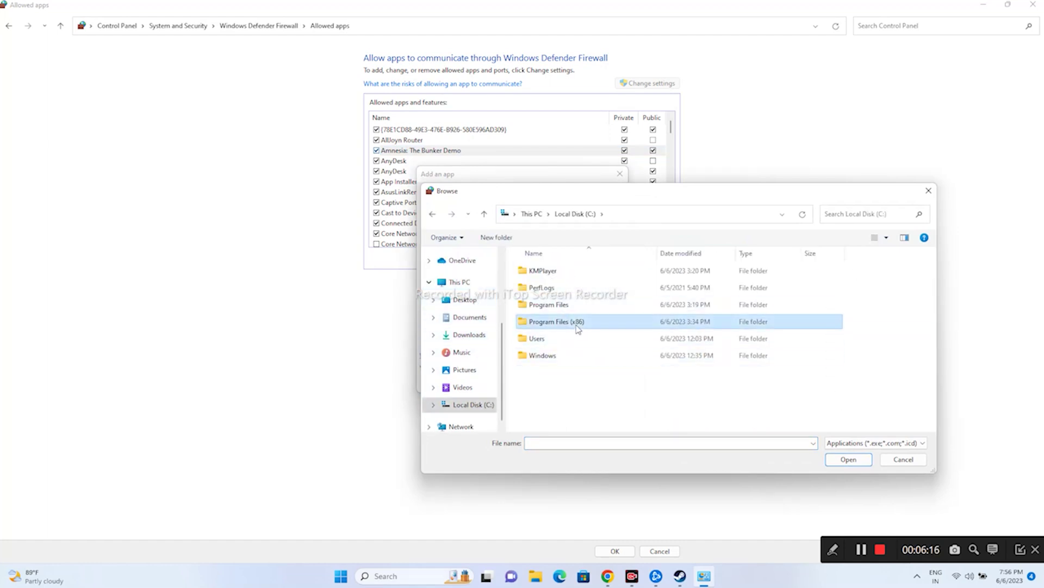
double_click(576, 322)
scroll(578, 327, "down", 3)
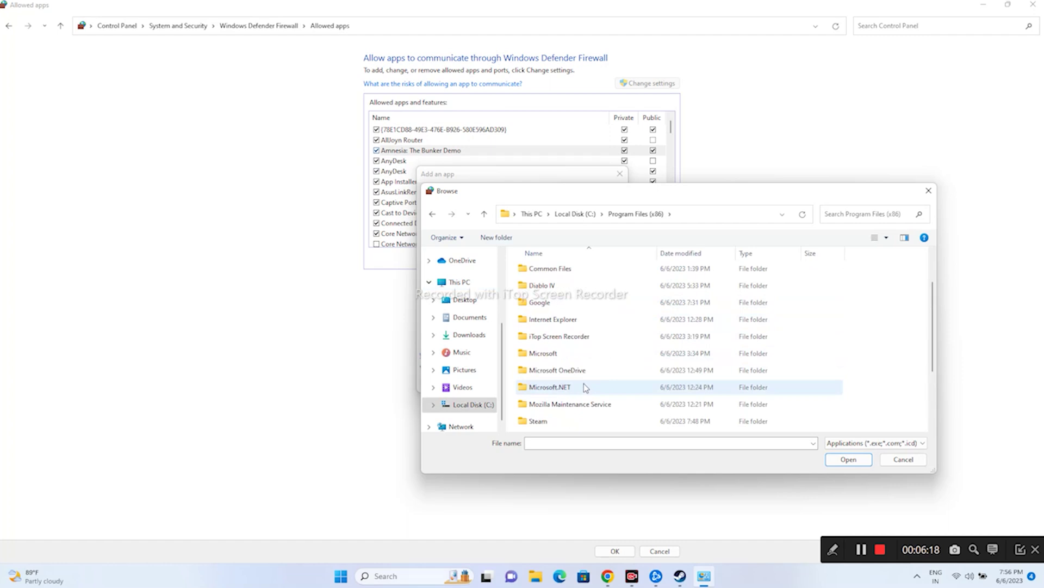
left_click(552, 325)
double_click(553, 324)
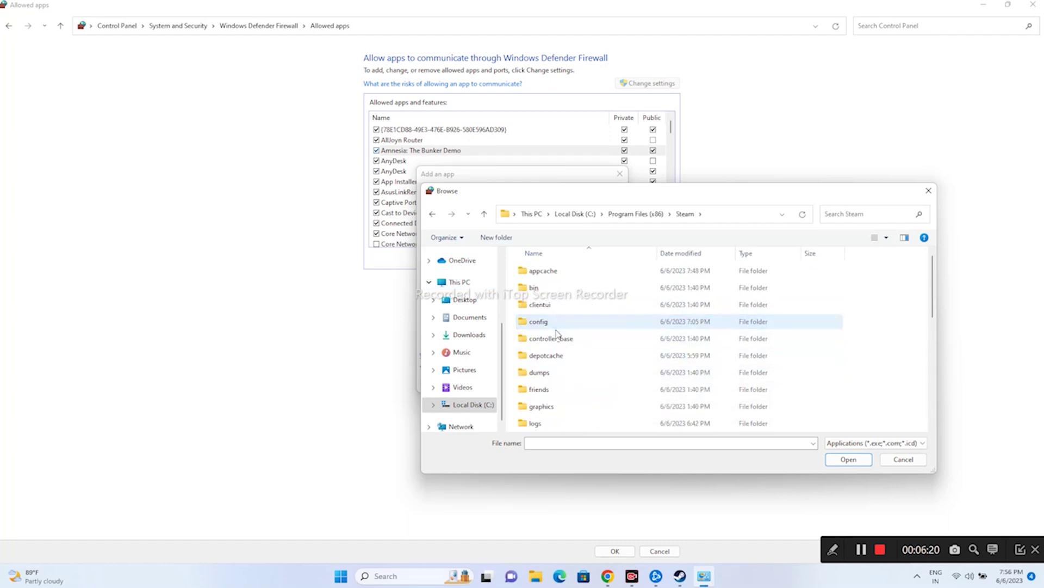
Step: Choose the AmnesiaTheBunker_Demo_Steam application from steamapps\common\Amnesia The Bunker Demo as the app to allow
scroll(558, 337, "down", 5)
double_click(565, 353)
double_click(544, 271)
double_click(570, 270)
scroll(569, 294, "down", 4)
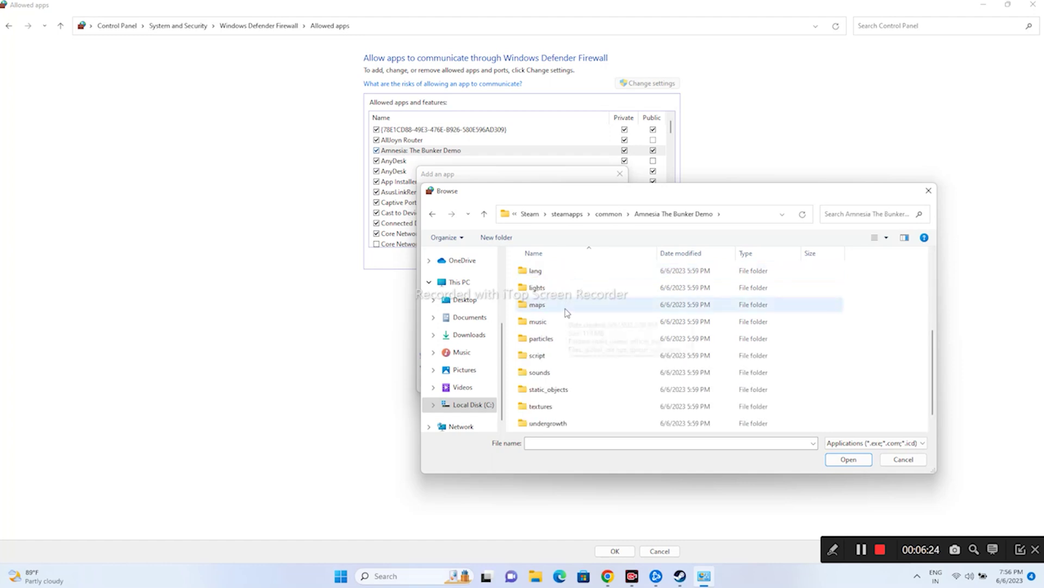
left_click(592, 425)
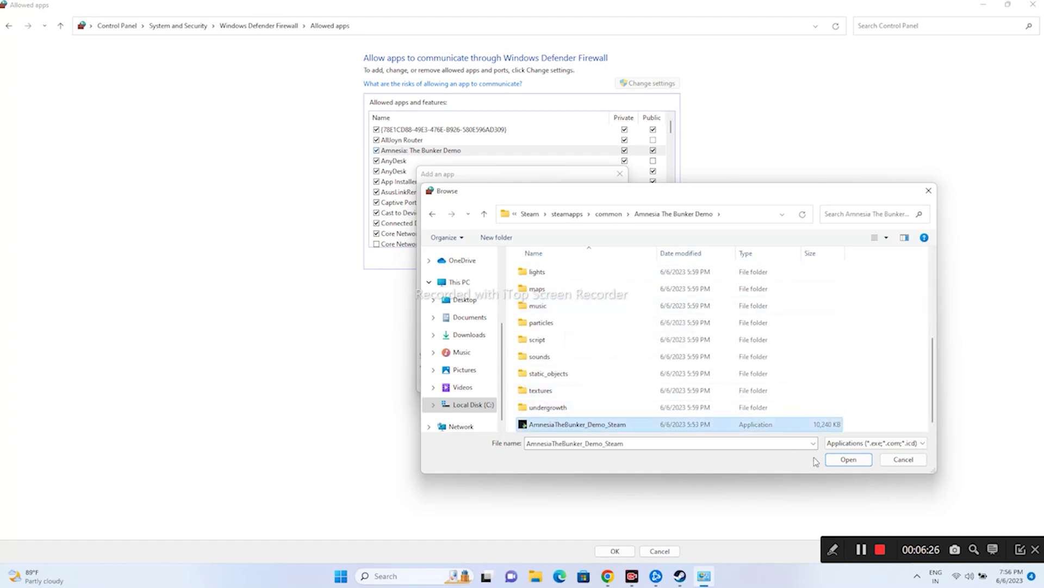
left_click(846, 462)
Step: Try to add AmnesiaTheBunker_Demo_Steam to the firewall's allowed apps, and close the dialog and Control Panel
left_click(559, 382)
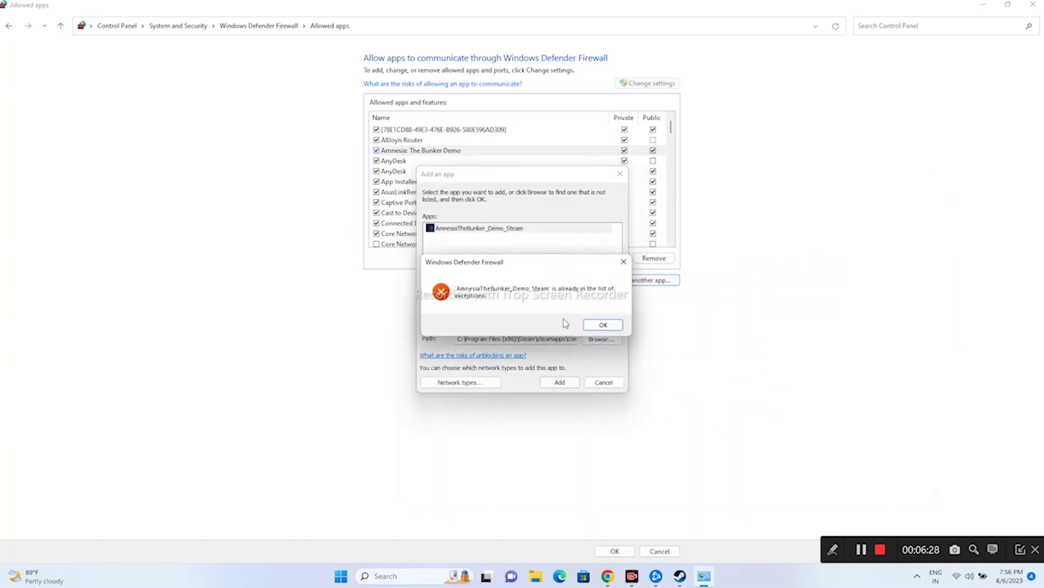
left_click(602, 324)
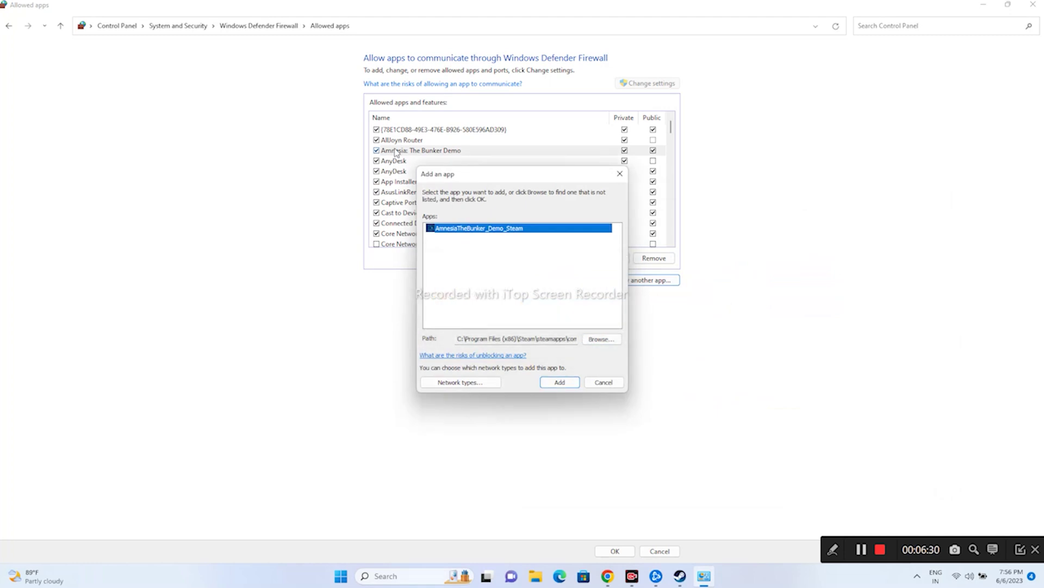
left_click(619, 174)
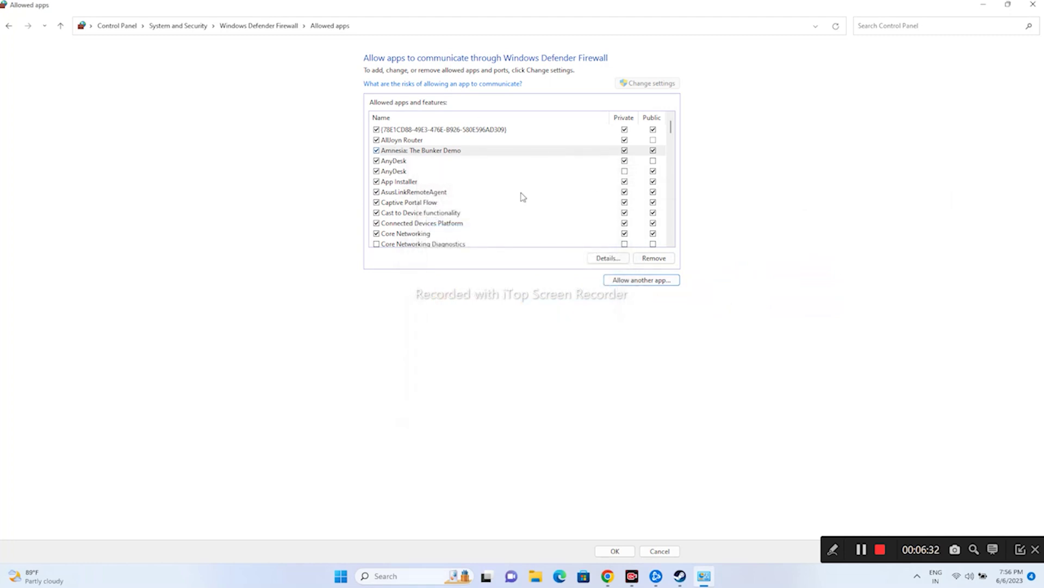
left_click(1032, 4)
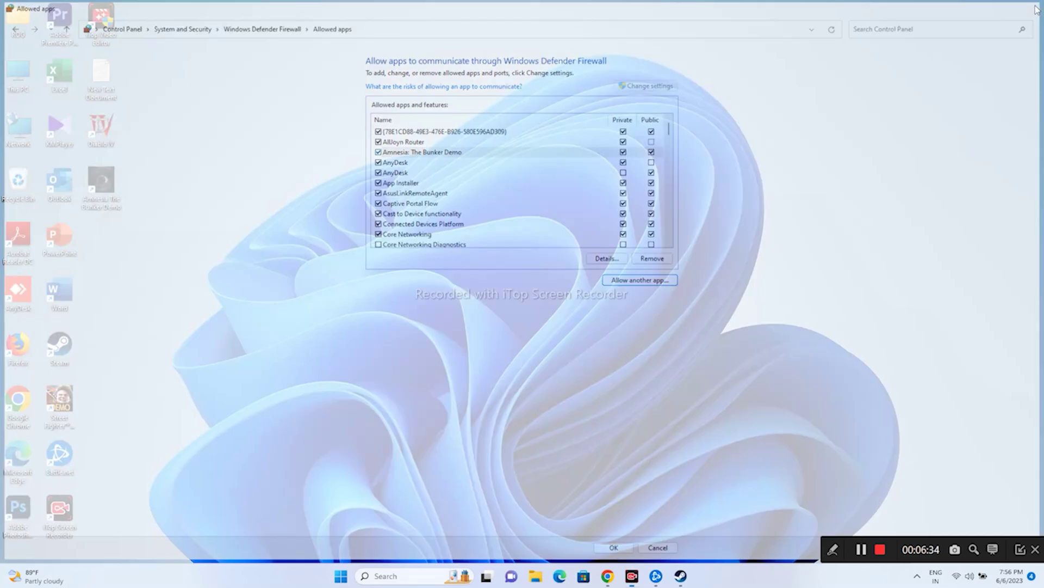
Step: Minimize Steam and open the Documents folder in File Explorer
left_click(692, 576)
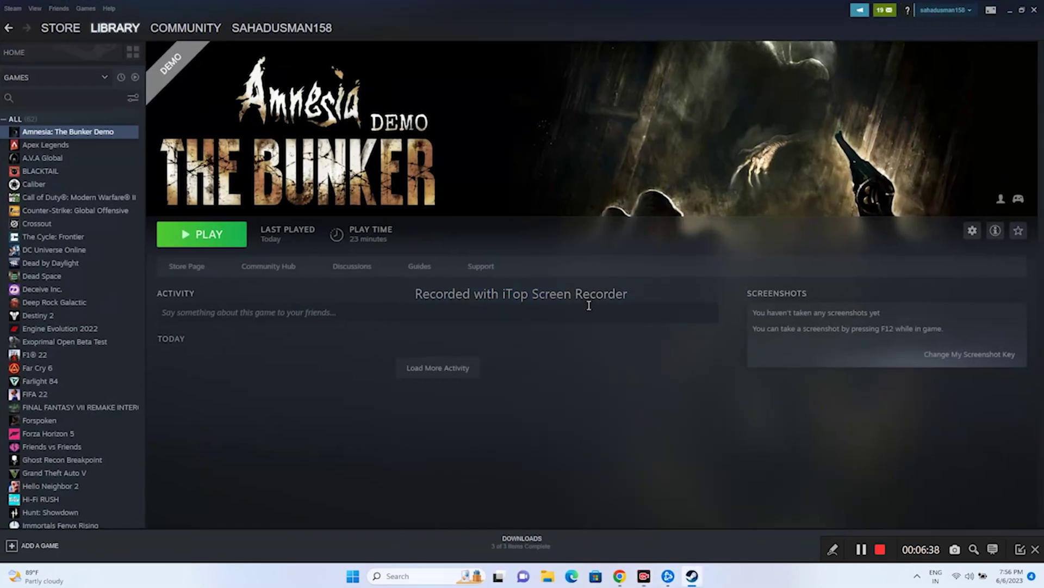
left_click(1007, 10)
left_click(553, 582)
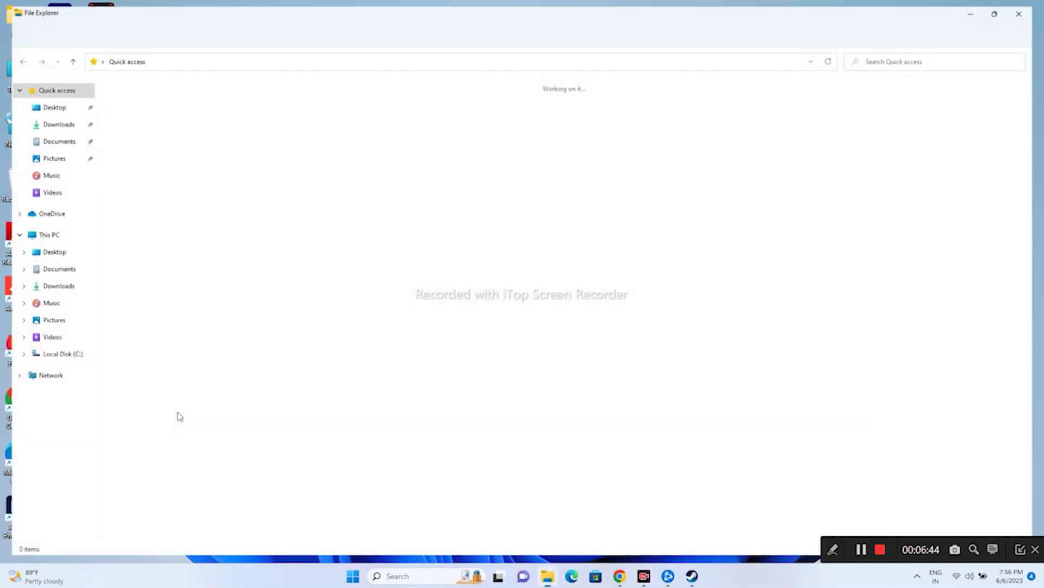
left_click(47, 239)
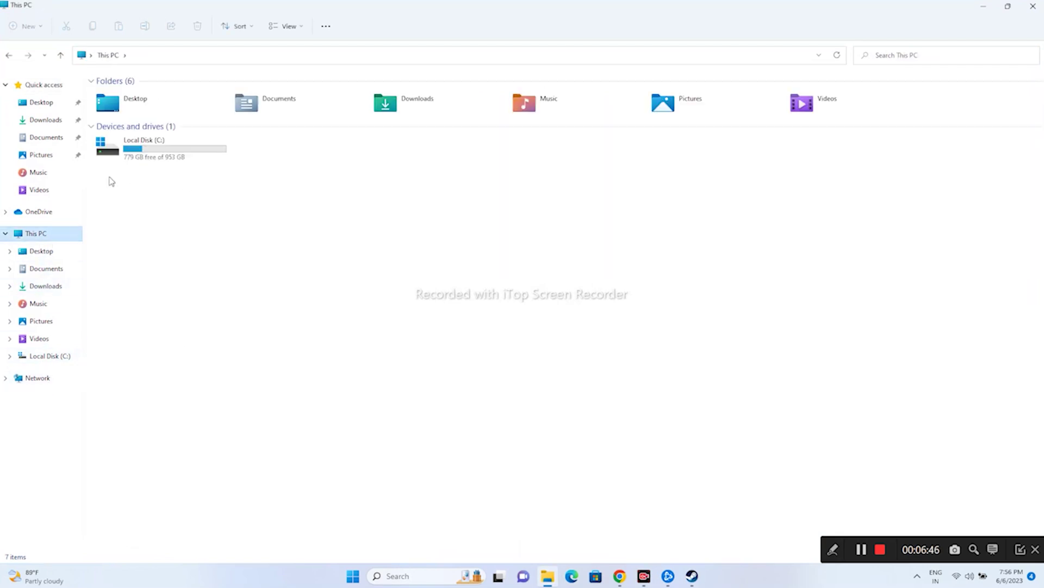
left_click(47, 137)
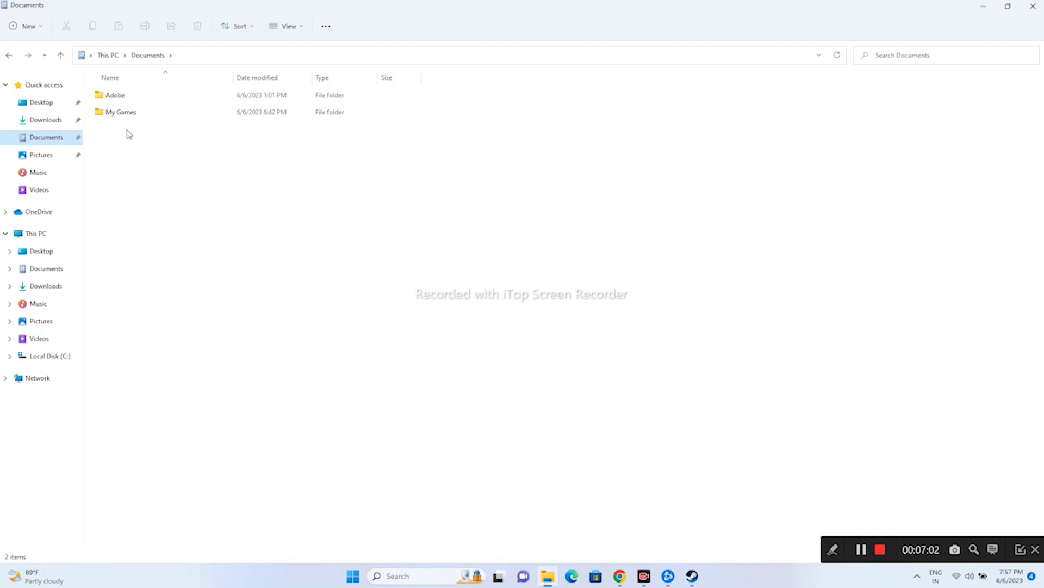
Step: Close the Documents window, and view the Amnesia: The Bunker Demo page in Steam before minimizing it
left_click(1032, 6)
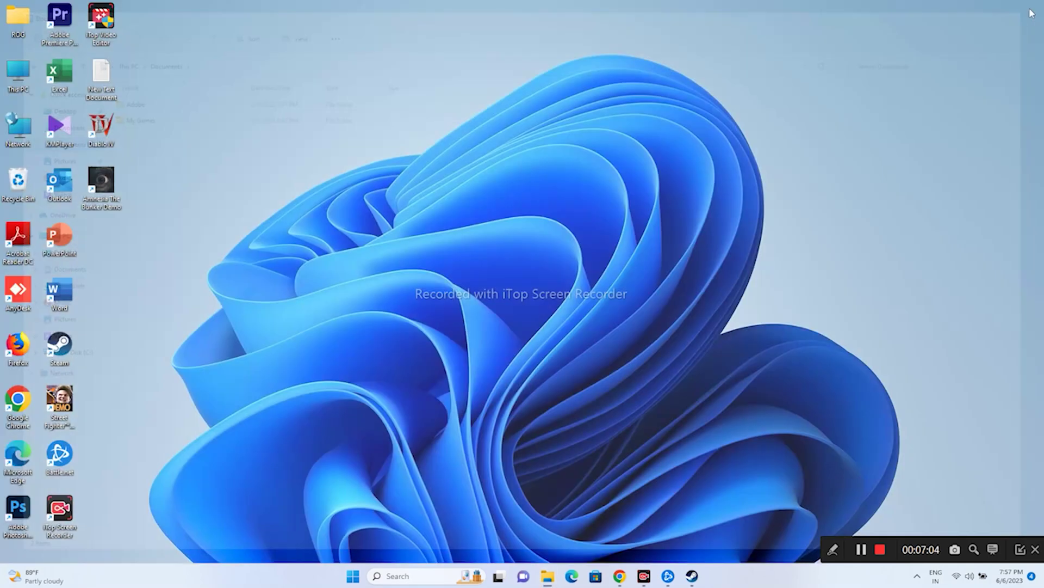
left_click(692, 576)
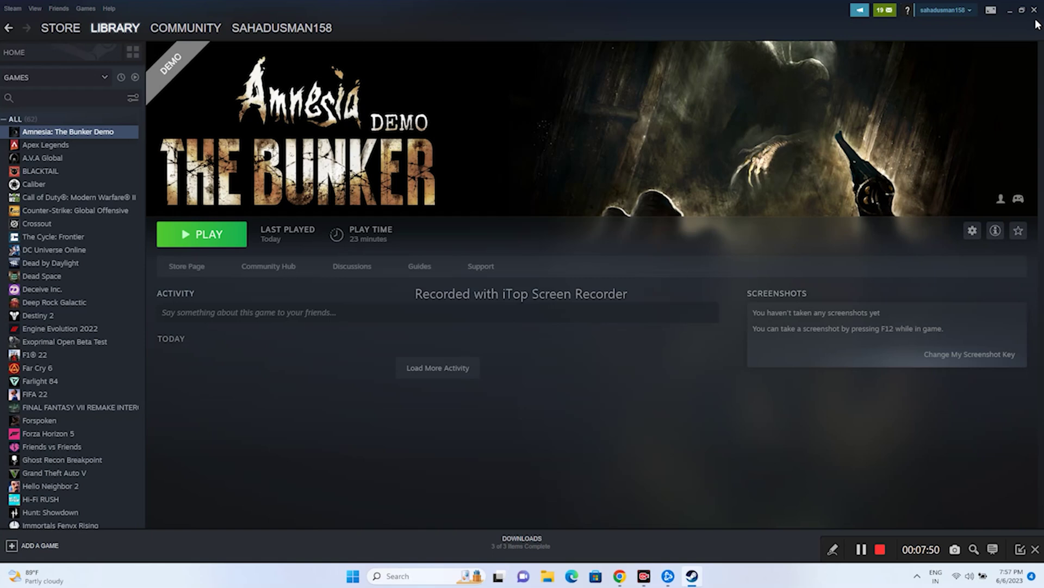
left_click(1010, 10)
Step: Search Windows for "system", open System Configuration, review its list of services, and close it
left_click(417, 573)
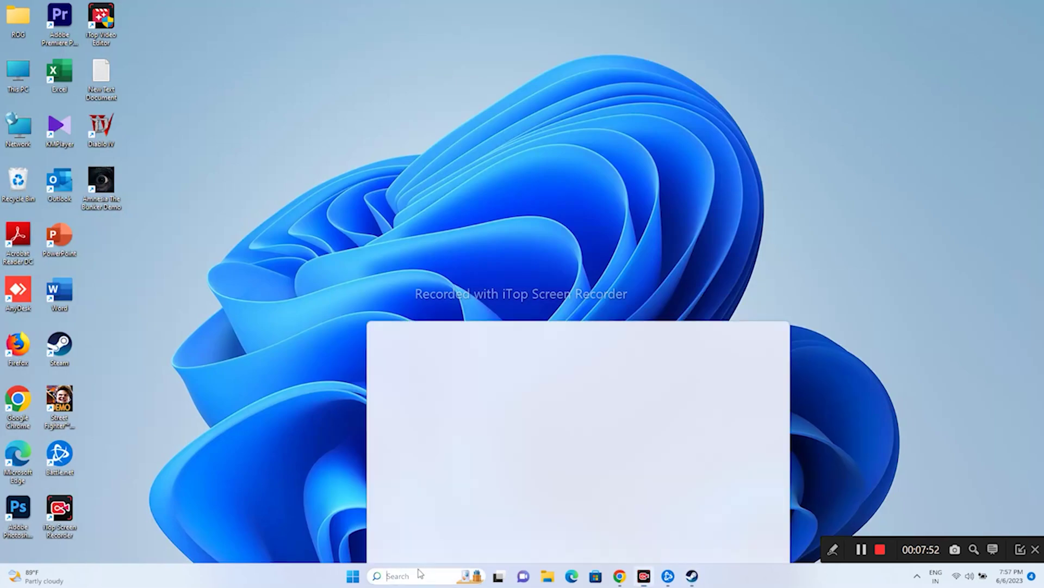
type("system")
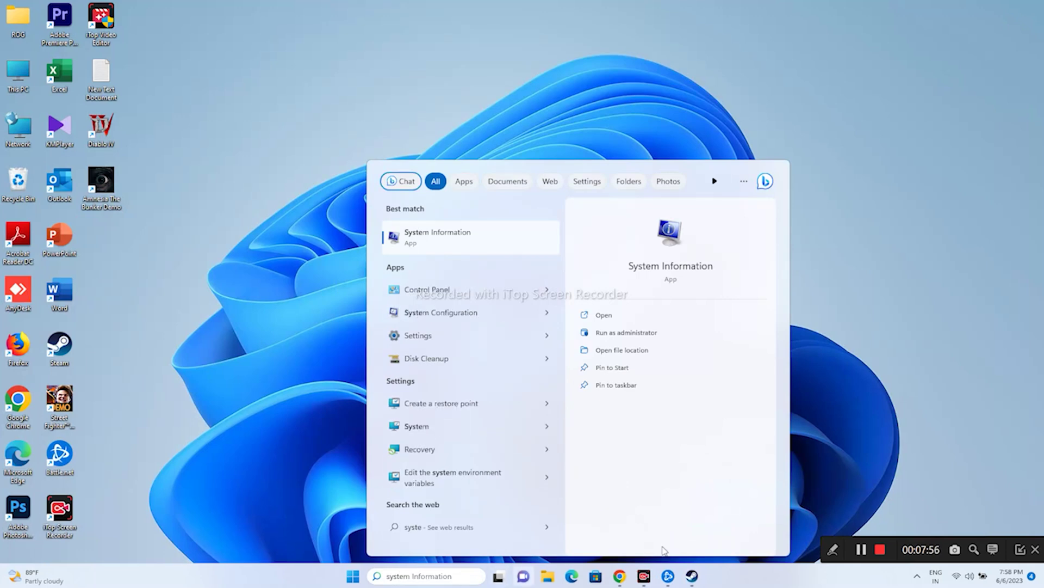
left_click(496, 312)
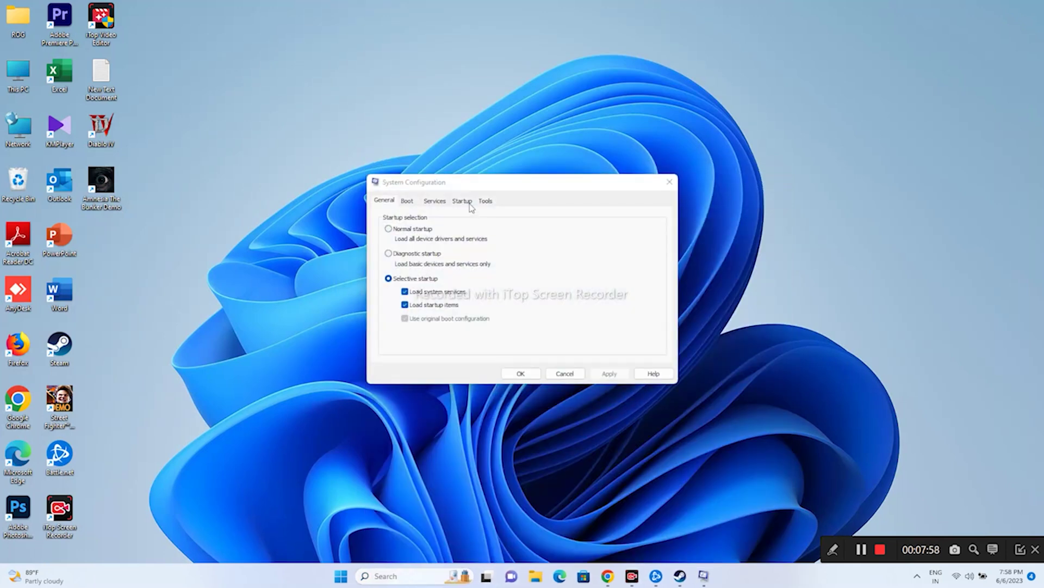
left_click(435, 200)
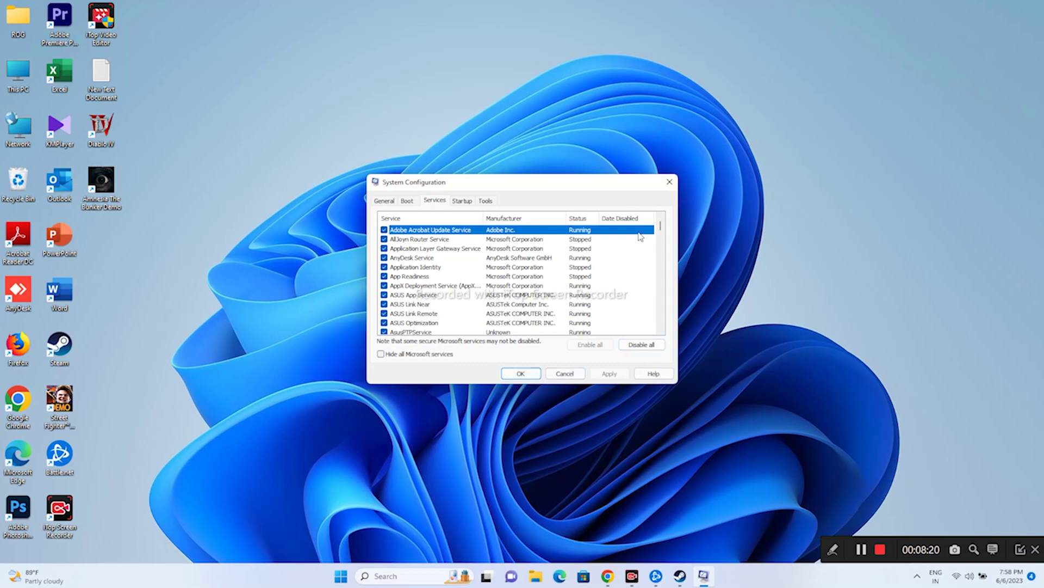
left_click(670, 182)
Step: Set the launch options of Amnesia: The Bunker Demo in Steam to -dx12, and minimize Steam
left_click(692, 576)
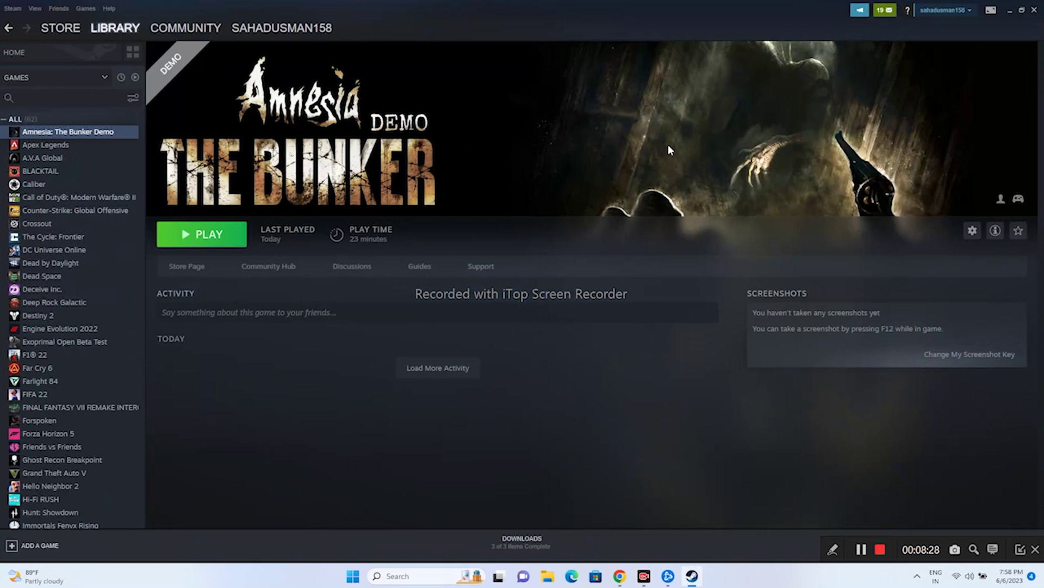
right_click(100, 135)
left_click(119, 201)
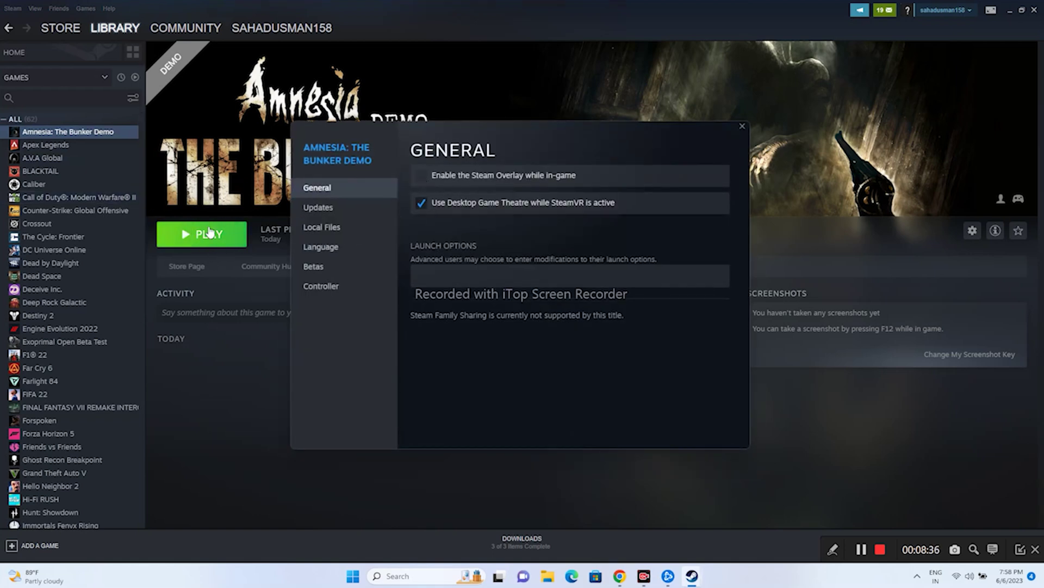
left_click(424, 274)
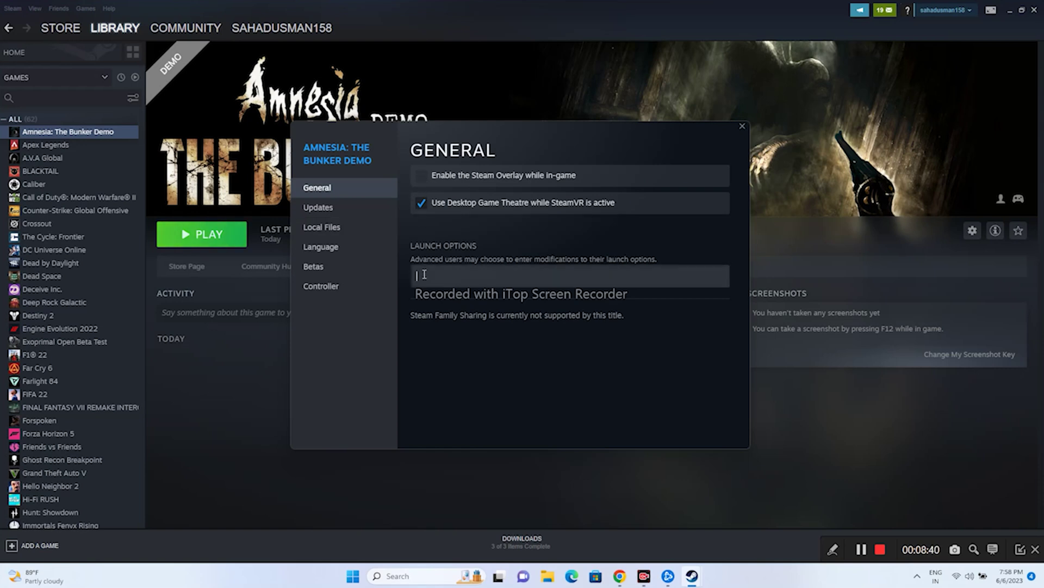
type("-dx11")
key("BackSpace")
type("2")
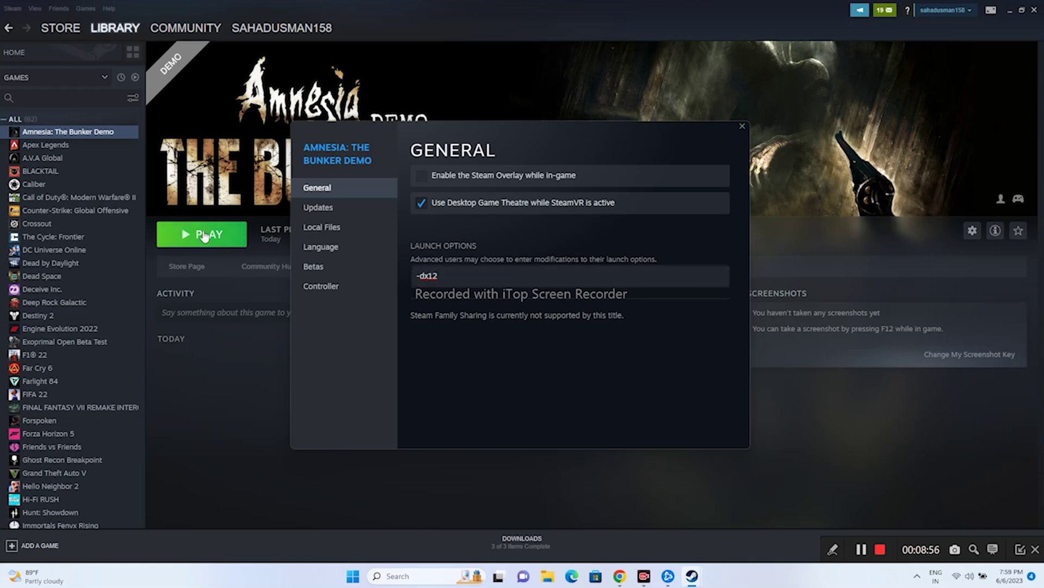
left_click(742, 127)
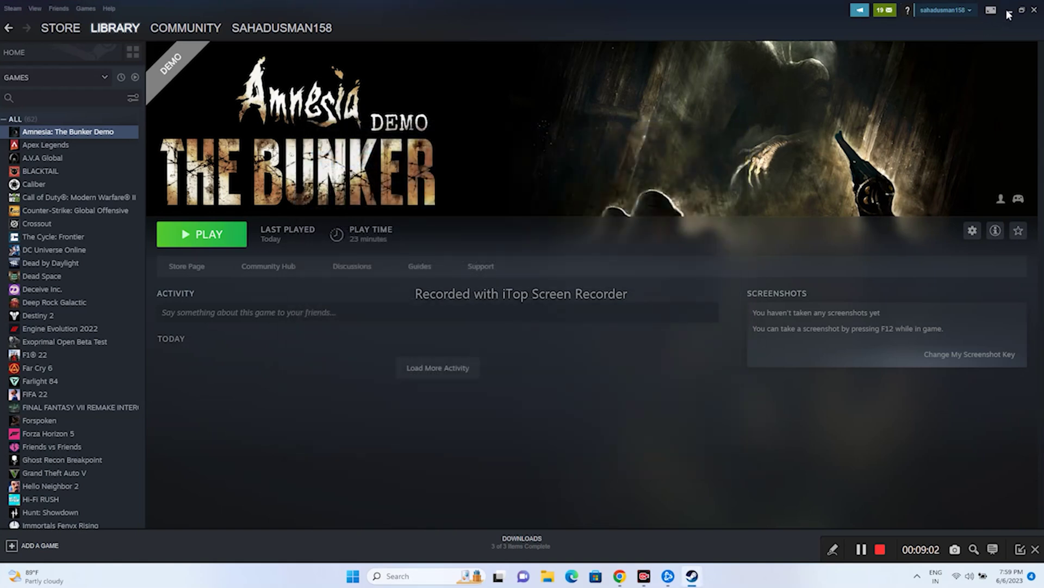
left_click(1008, 13)
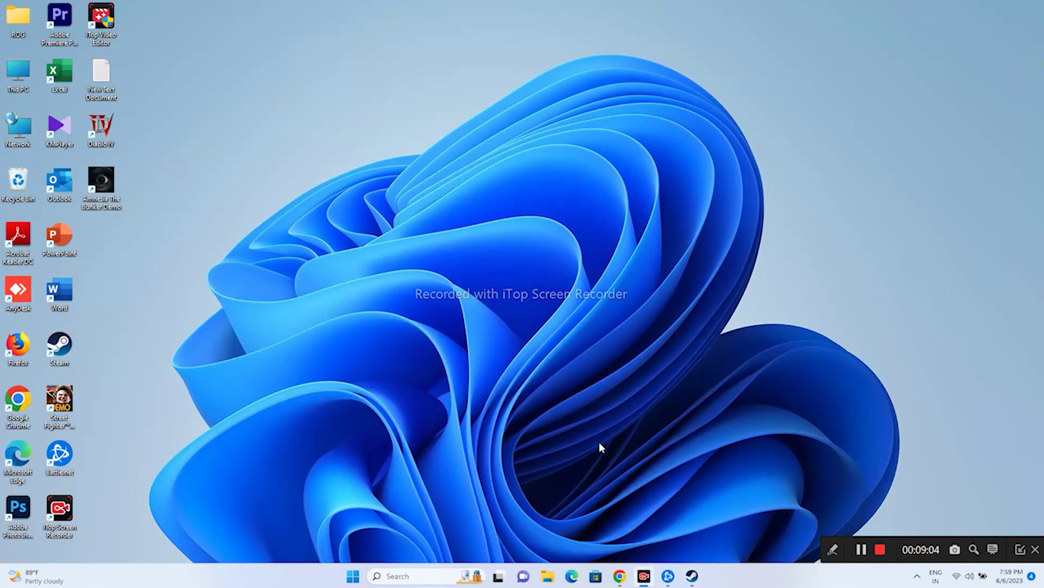
Step: Open Task Manager, examine the actions available for the Steam (32 bit) process, and close Task Manager
right_click(353, 576)
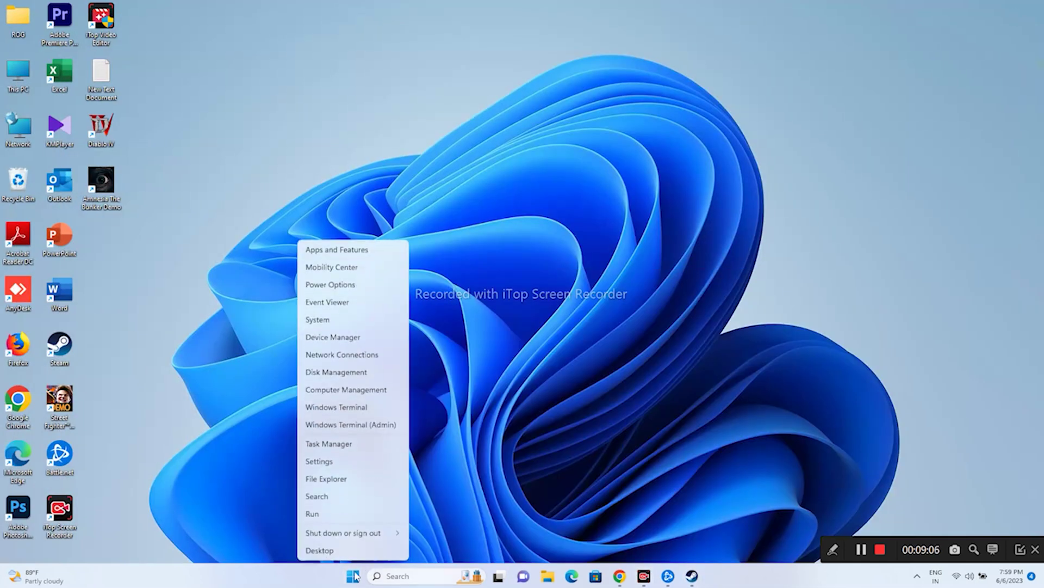
left_click(354, 443)
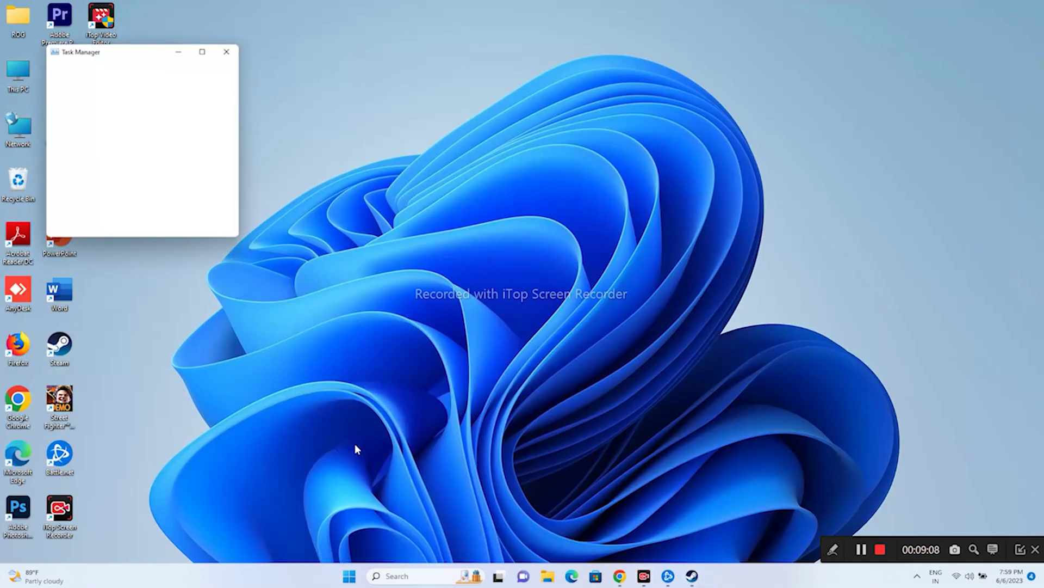
left_click(205, 49)
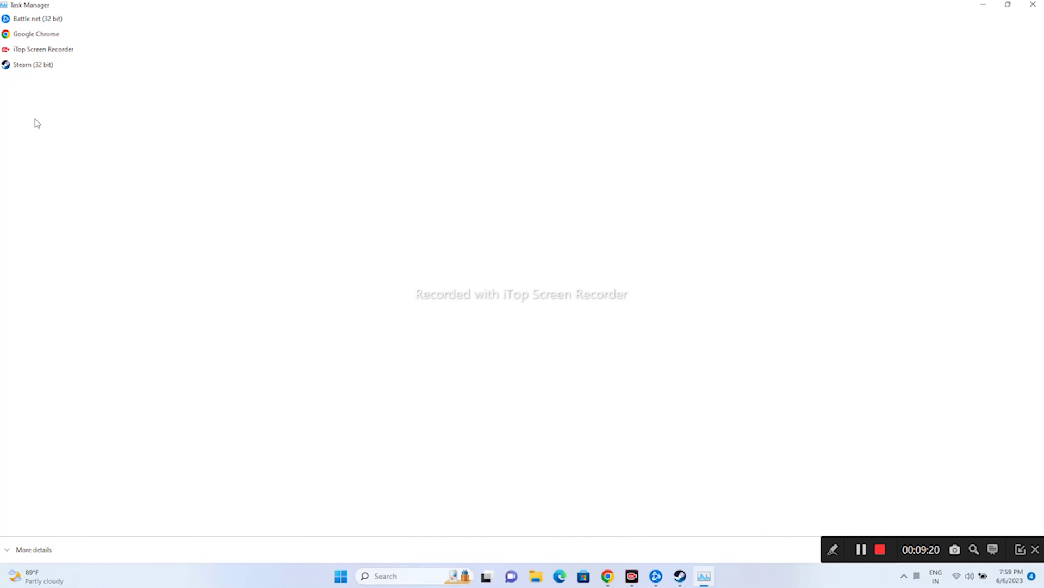
right_click(28, 73)
left_click(11, 138)
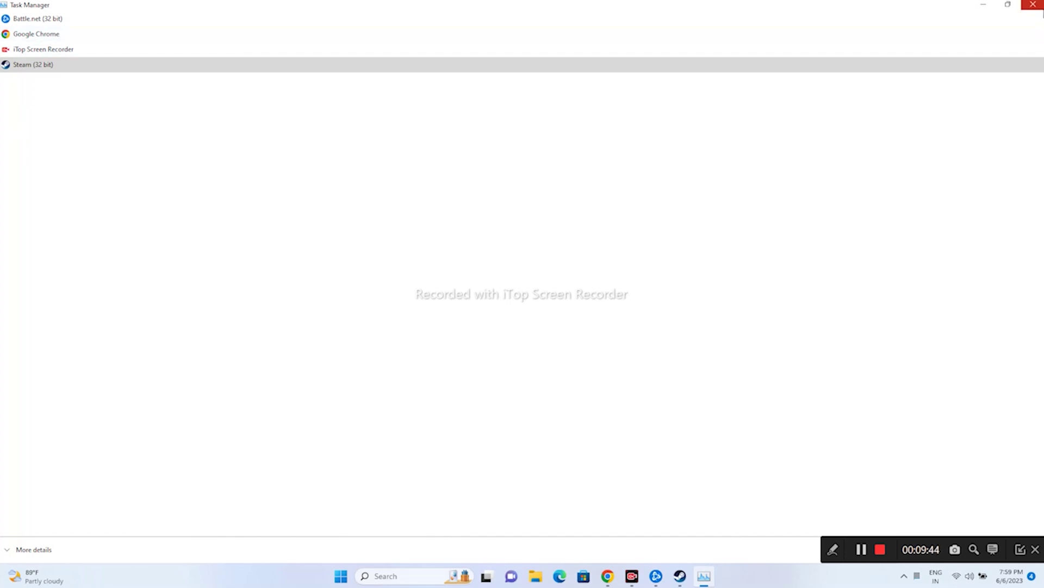
left_click(1033, 5)
left_click(691, 576)
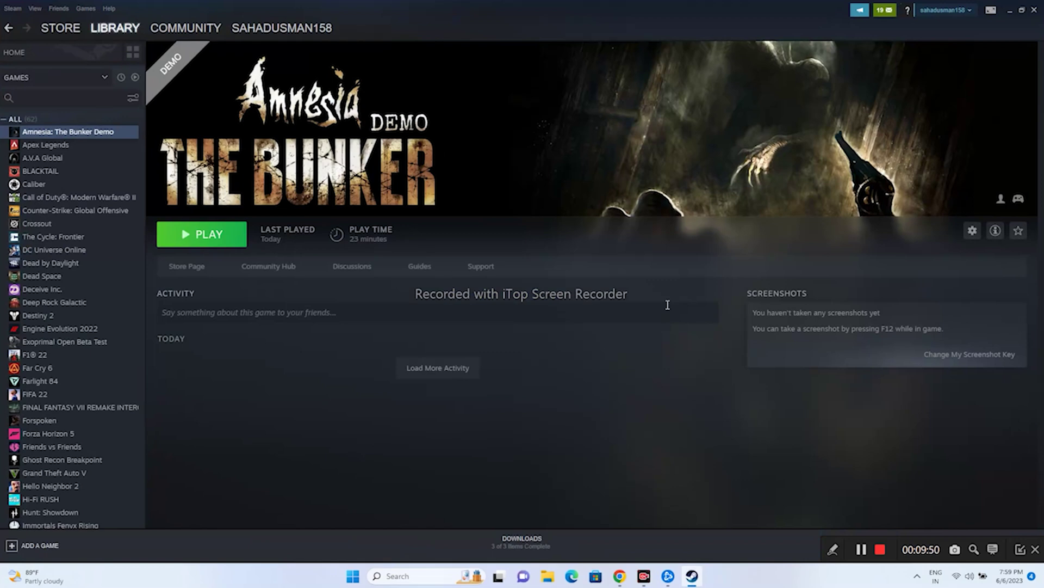
left_click(1010, 11)
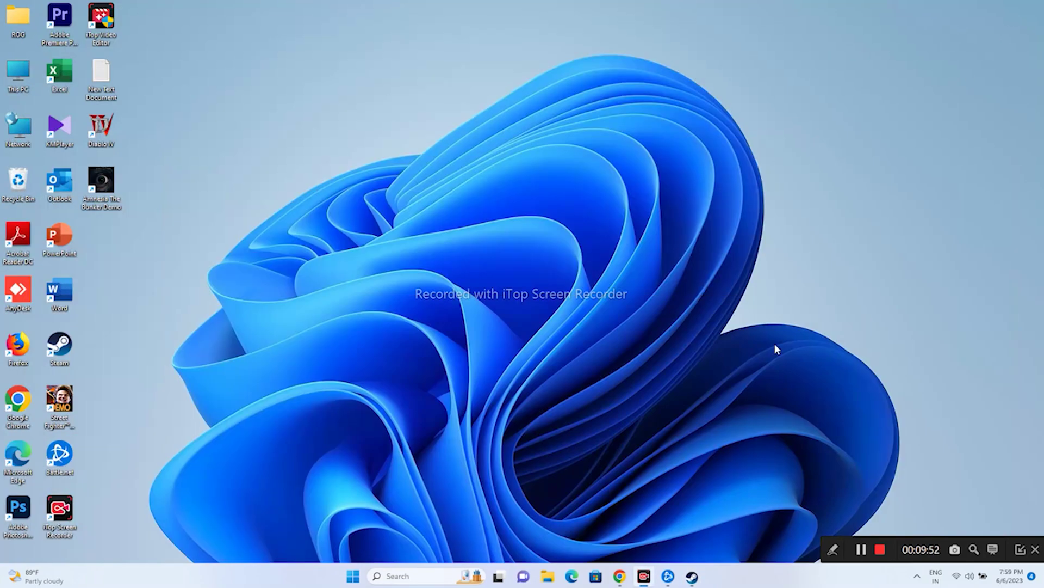
Step: Open the Windows Graphics settings in a maximized window and start browsing for a desktop app to add
left_click(410, 578)
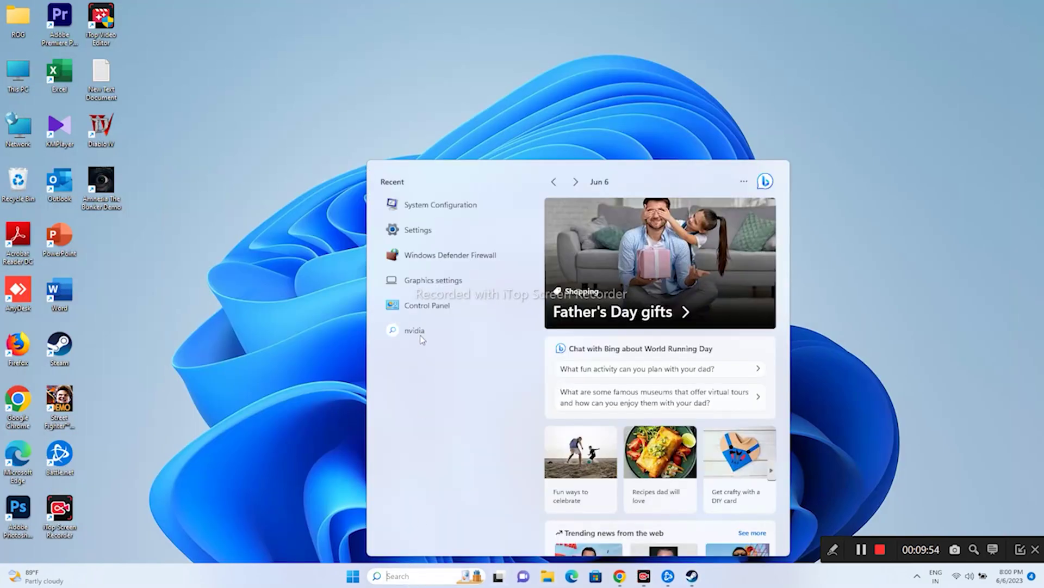
left_click(434, 280)
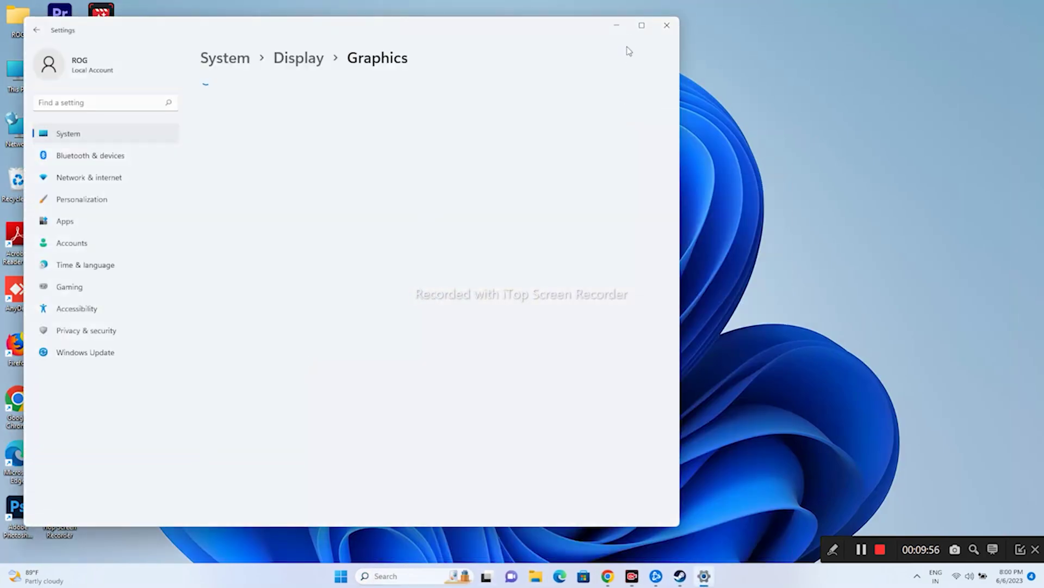
left_click(640, 27)
scroll(595, 270, "down", 2)
scroll(553, 277, "up", 2)
left_click(207, 193)
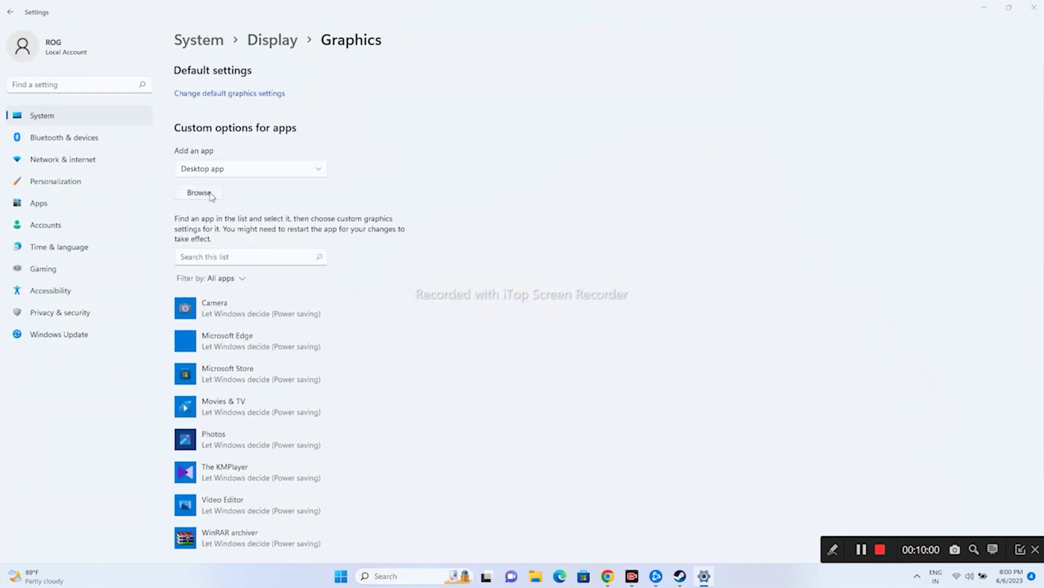
Step: Browse from Local Disk (C:) through Program Files (x86) to the Steam folder in the file picker
double_click(178, 173)
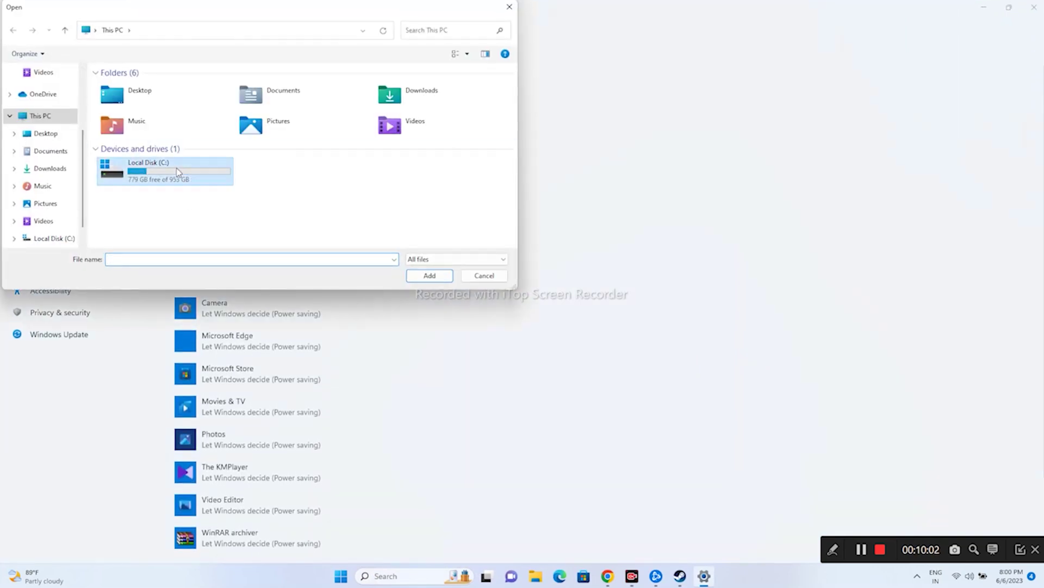
double_click(158, 139)
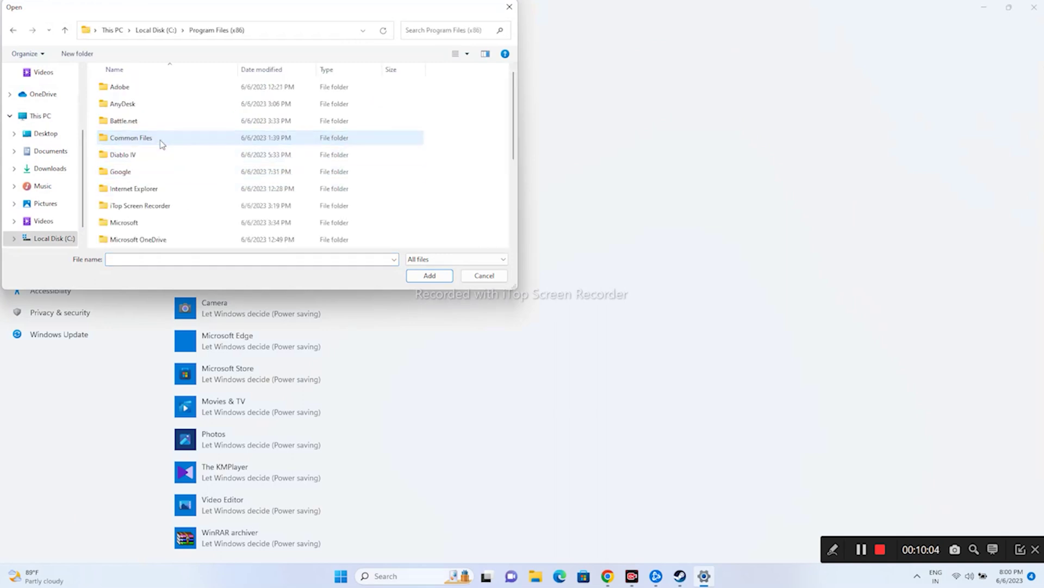
scroll(161, 152, "down", 3)
double_click(144, 139)
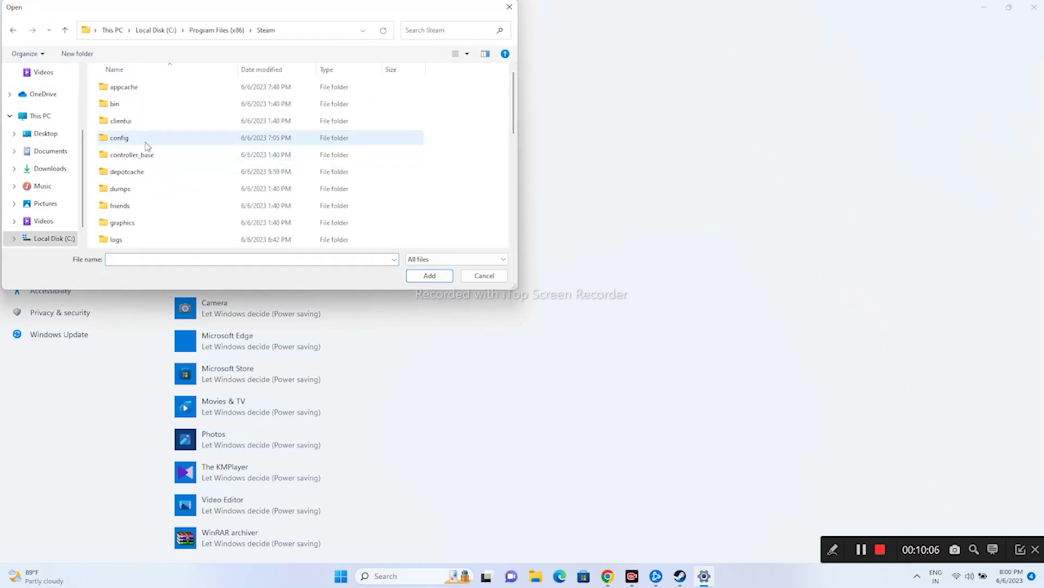
Step: Add AmnesiaTheBunker_Demo_Steam from steamapps\common\Amnesia The Bunker Demo to the custom graphics options for apps
scroll(147, 158, "down", 5)
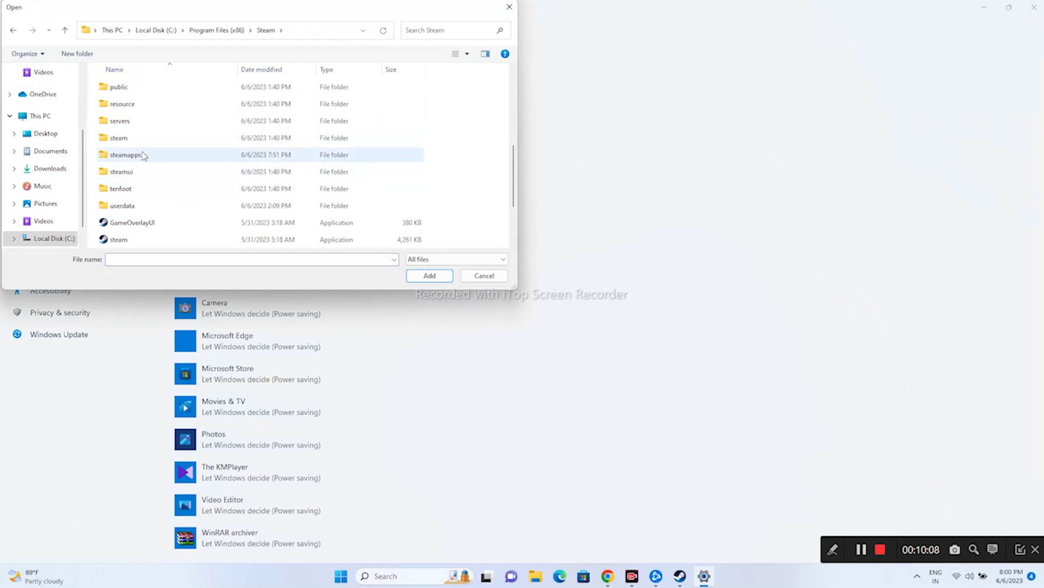
double_click(142, 156)
left_click(144, 92)
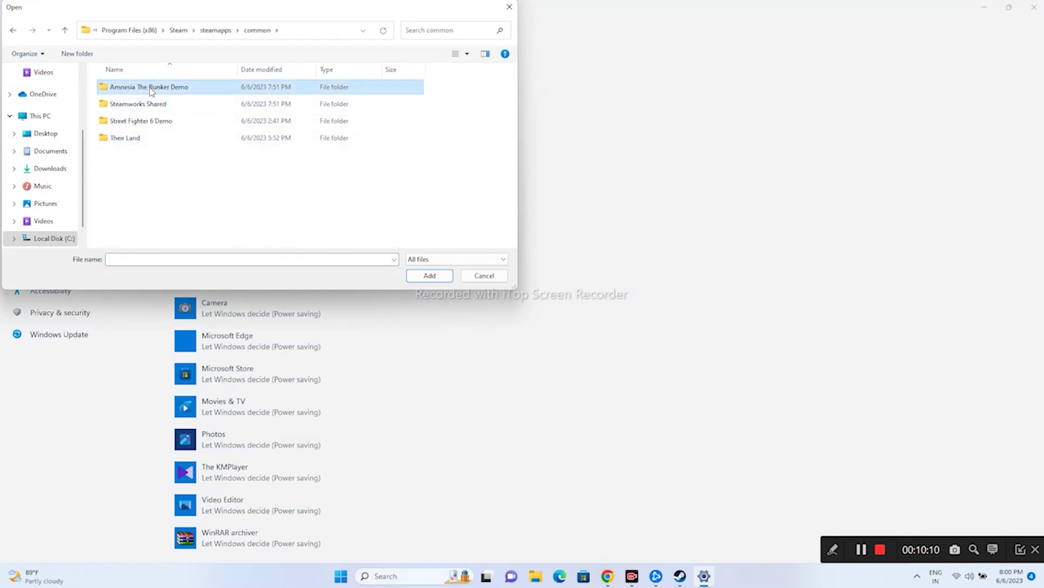
double_click(125, 88)
scroll(146, 174, "down", 5)
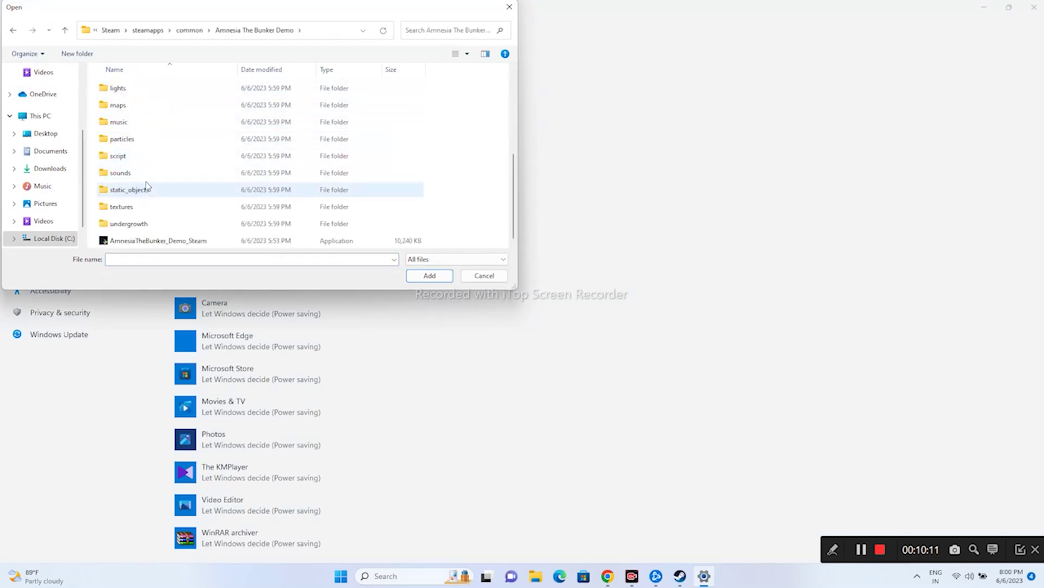
left_click(158, 241)
left_click(443, 277)
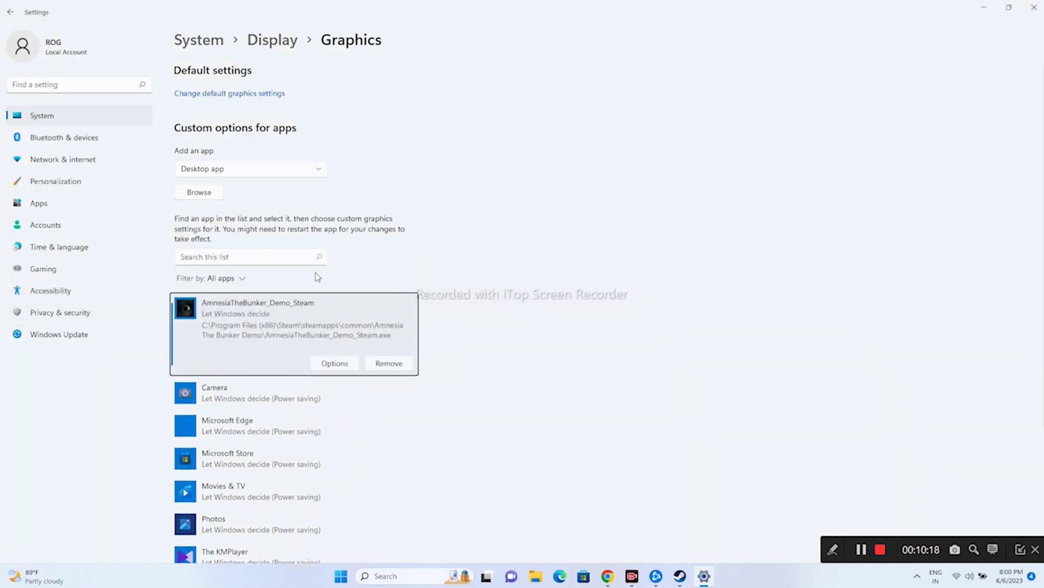
Step: Set the graphics preference of AmnesiaTheBunker_Demo_Steam to High performance, save it, and close Settings
left_click(322, 365)
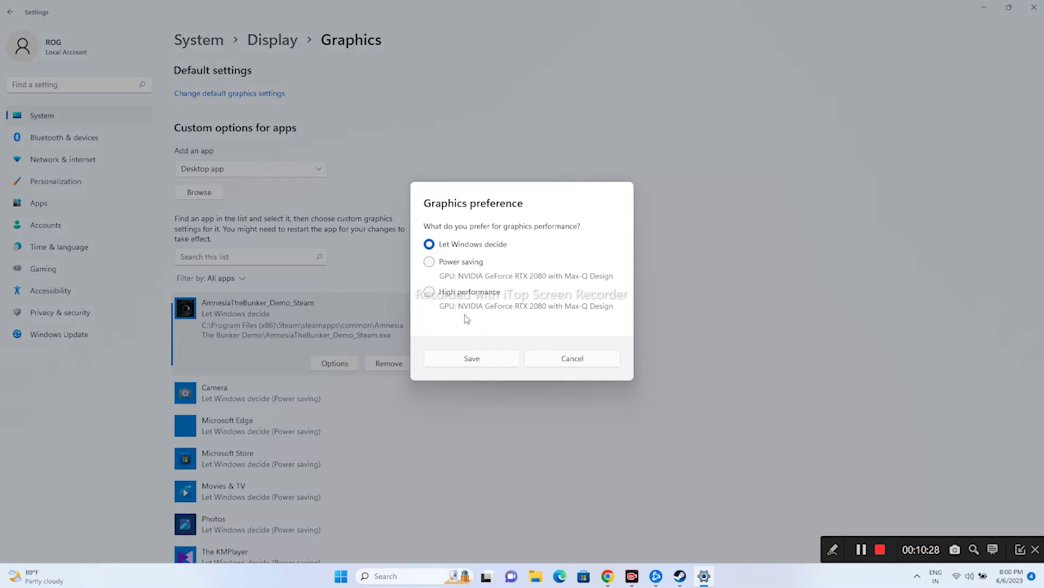
left_click(430, 292)
left_click(472, 359)
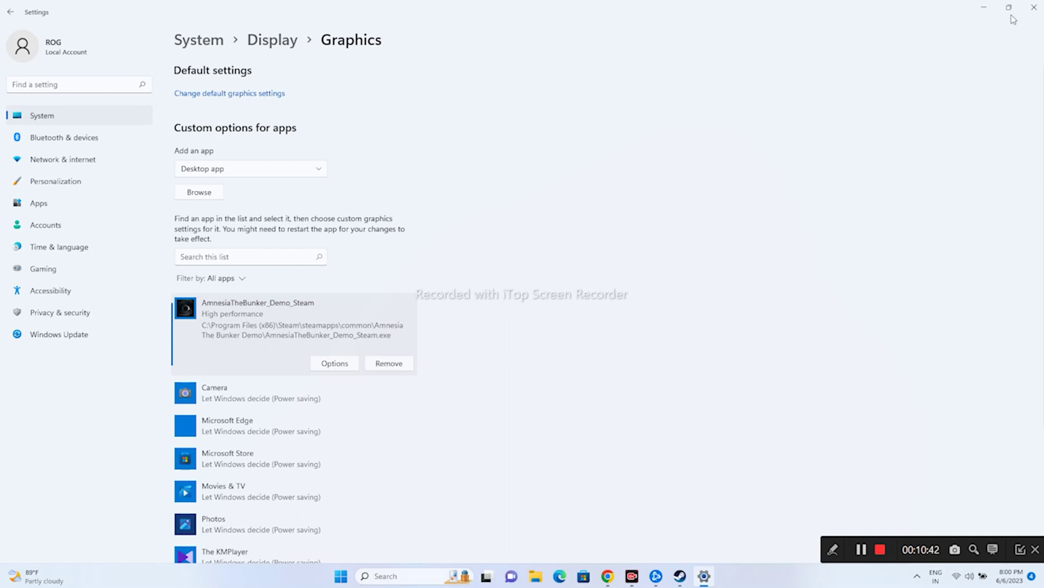
left_click(1034, 7)
left_click(692, 576)
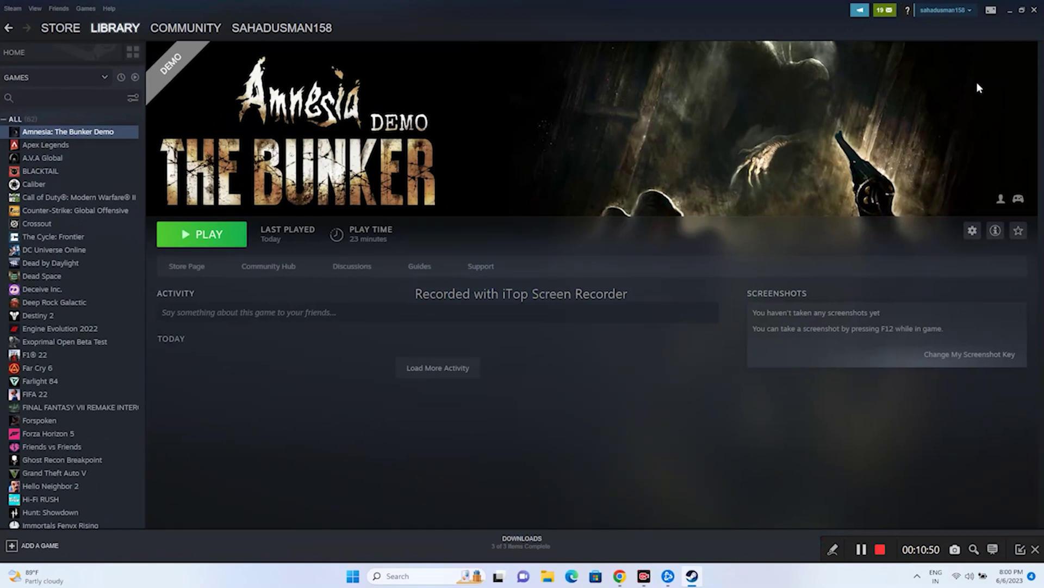
left_click(1008, 11)
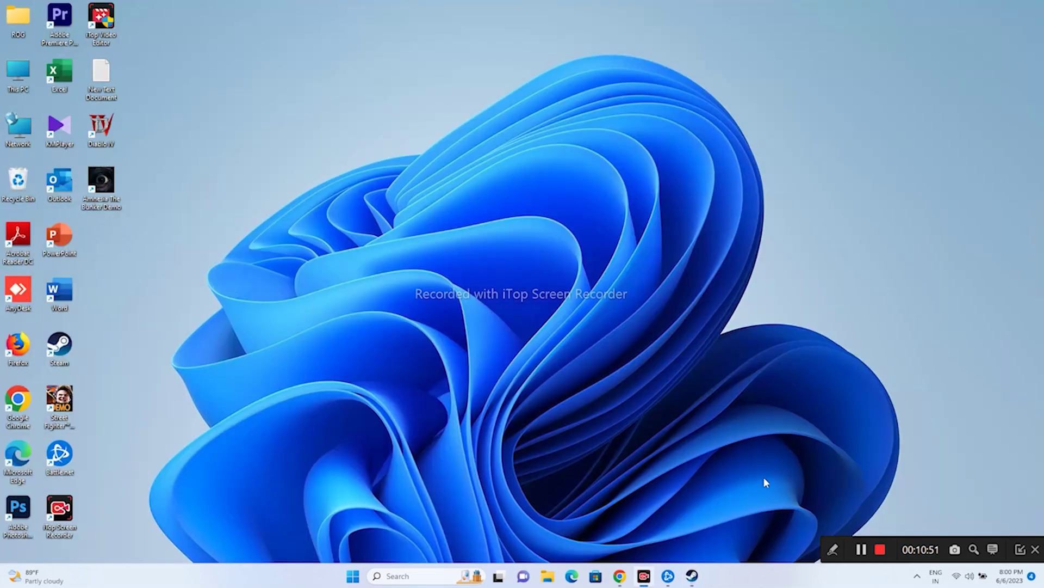
Step: Switch to Chrome and check the NVIDIA GeForce and AMD driver download pages, declining NVIDIA's push notifications
left_click(622, 578)
left_click(267, 8)
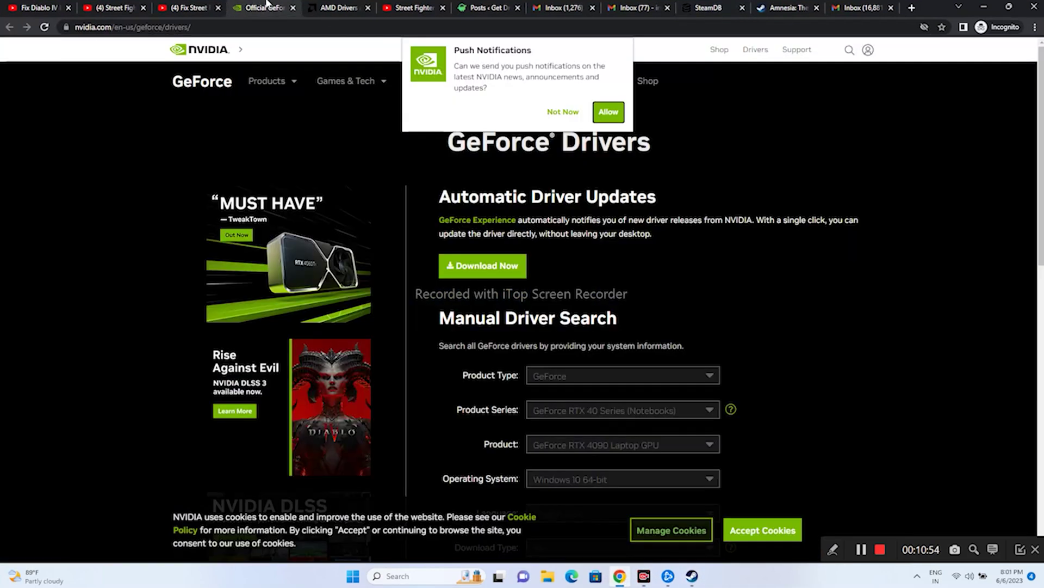
left_click(563, 112)
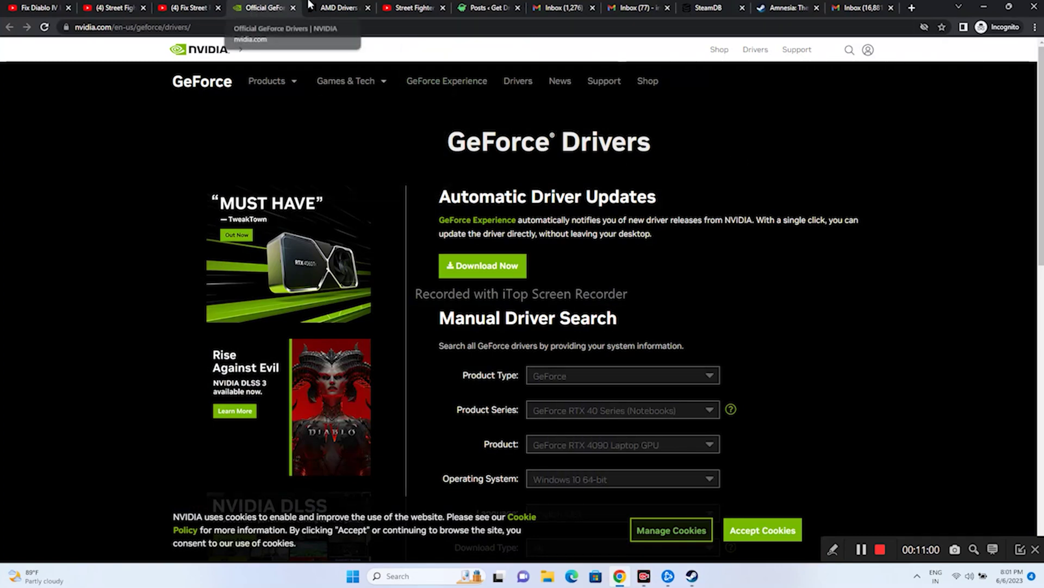
left_click(315, 15)
left_click(264, 8)
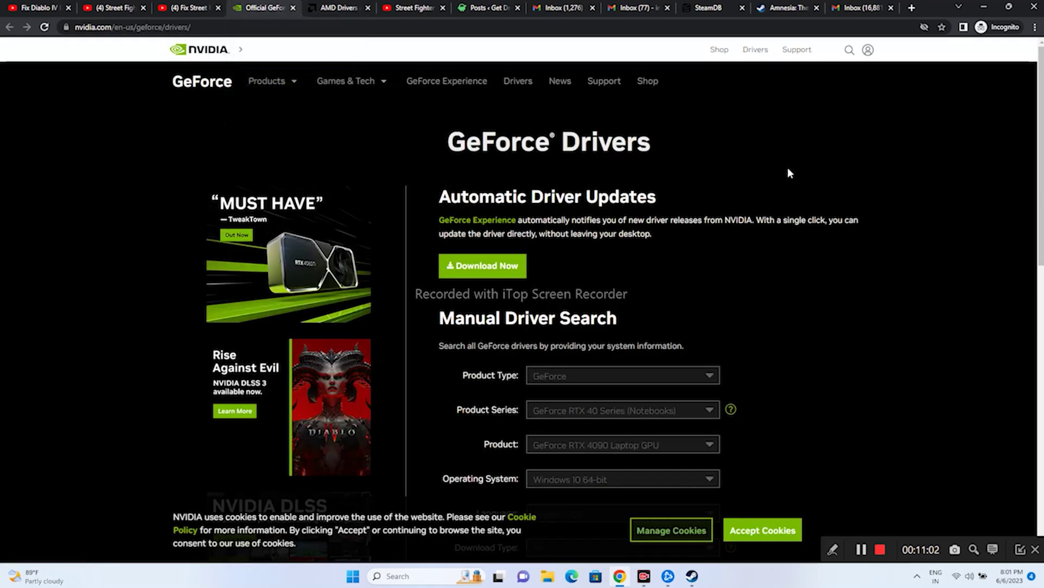
Step: Search NVIDIA's manual GeForce driver finder with the operating system set to Windows 11
scroll(853, 176, "down", 2)
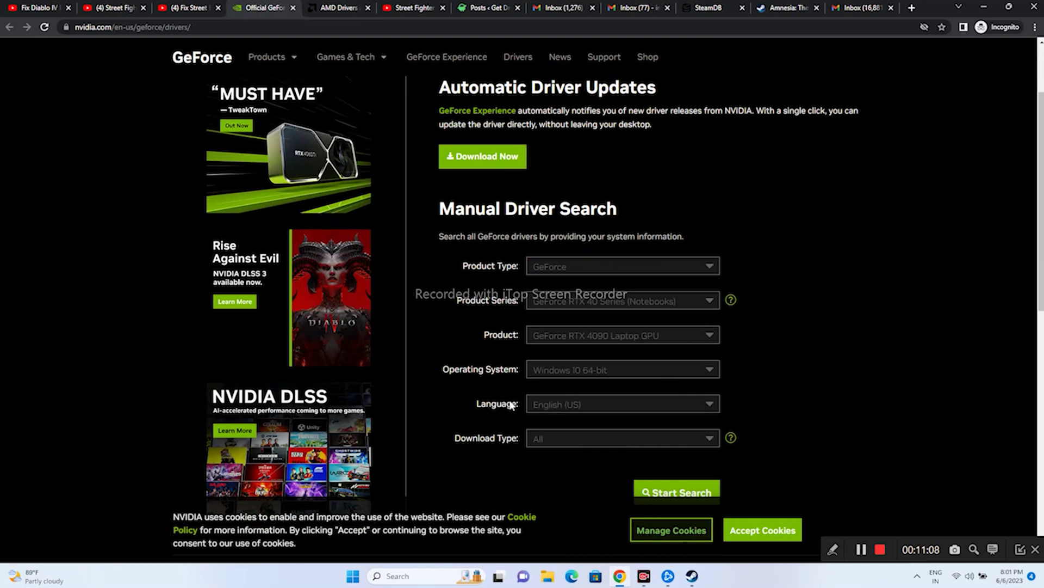
left_click(590, 371)
left_click(599, 403)
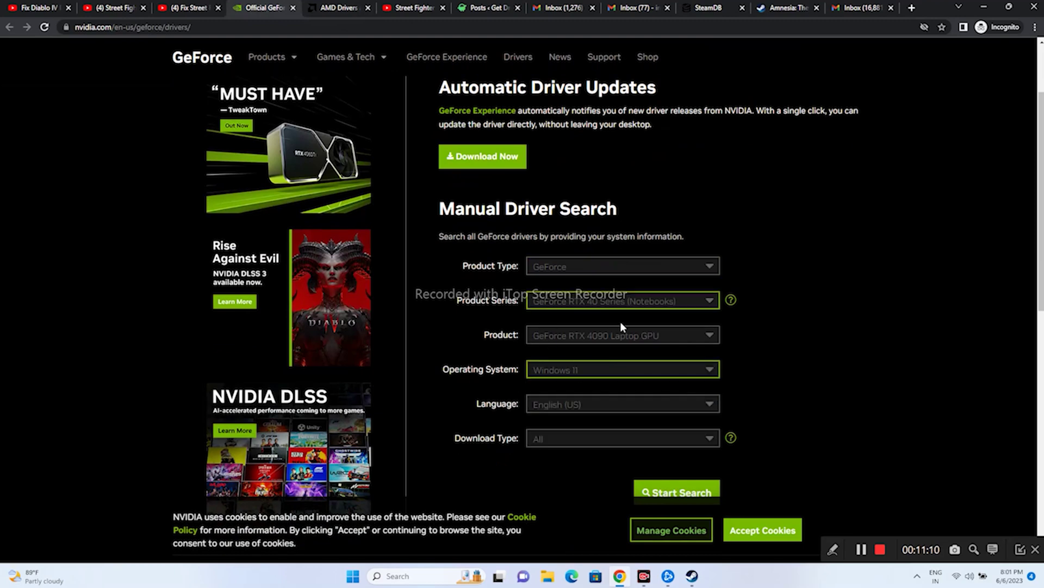
scroll(786, 240, "down", 2)
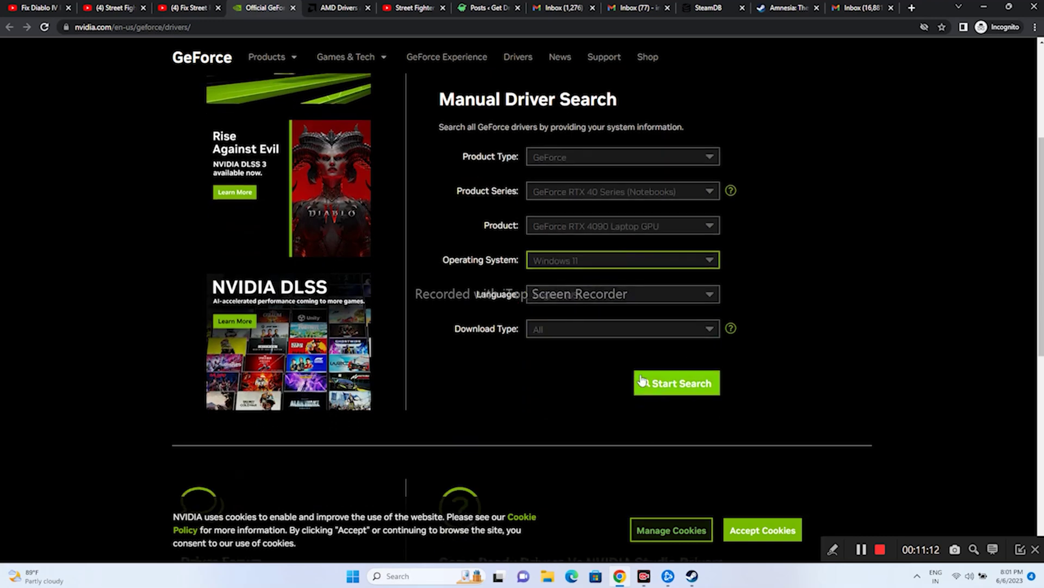
left_click(642, 381)
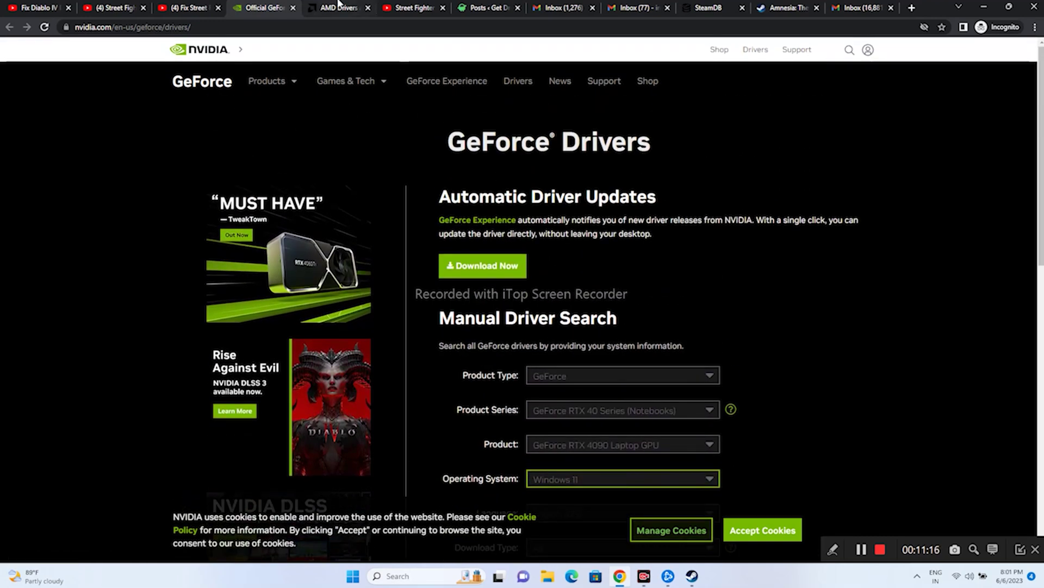
Step: Look up the AMD Radeon RX 7900 XT drivers on AMD's support page, submit the selection, and minimize Chrome
left_click(338, 4)
scroll(814, 245, "down", 4)
left_click(281, 238)
left_click(356, 236)
left_click(514, 234)
left_click(634, 243)
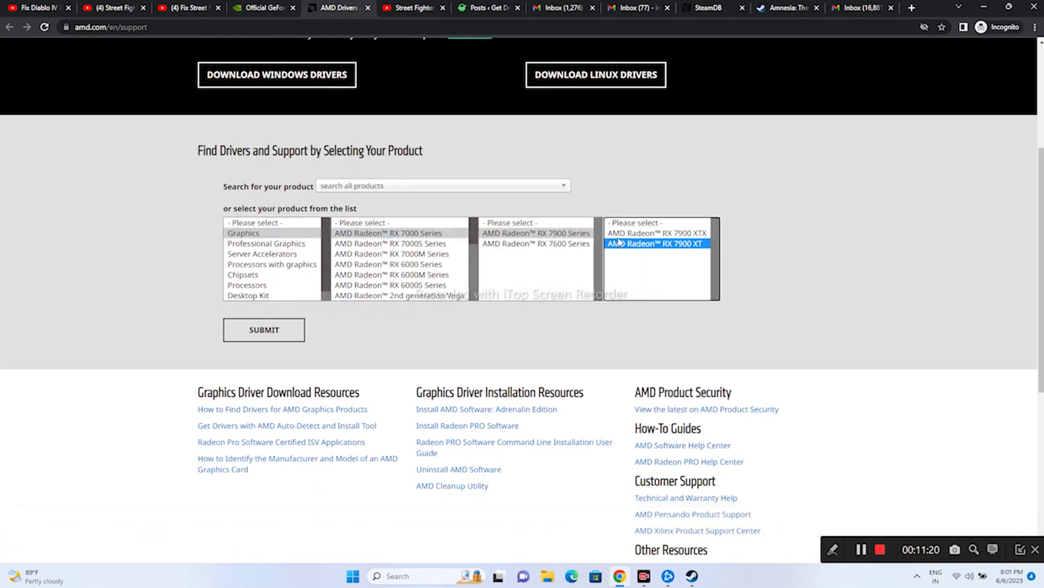
left_click(280, 327)
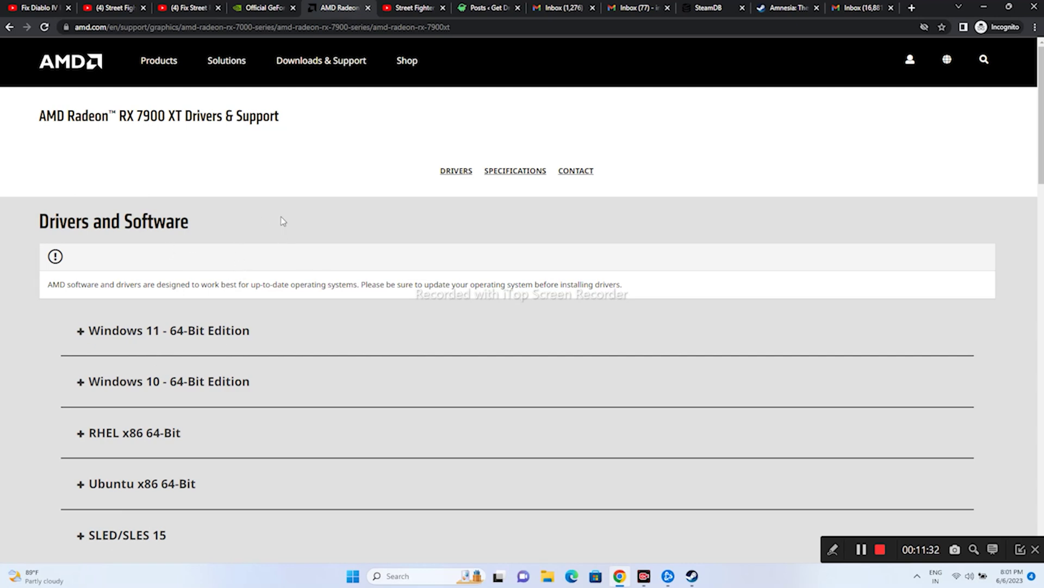
left_click(982, 8)
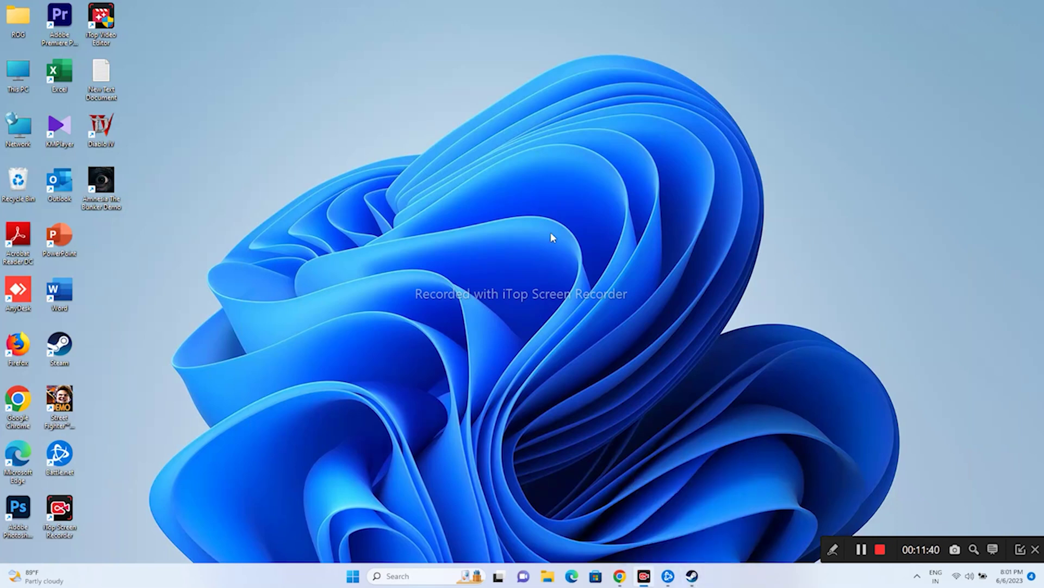
Step: Find View advanced system settings in Windows search and open the Virtual Memory settings from the advanced performance options
left_click(408, 575)
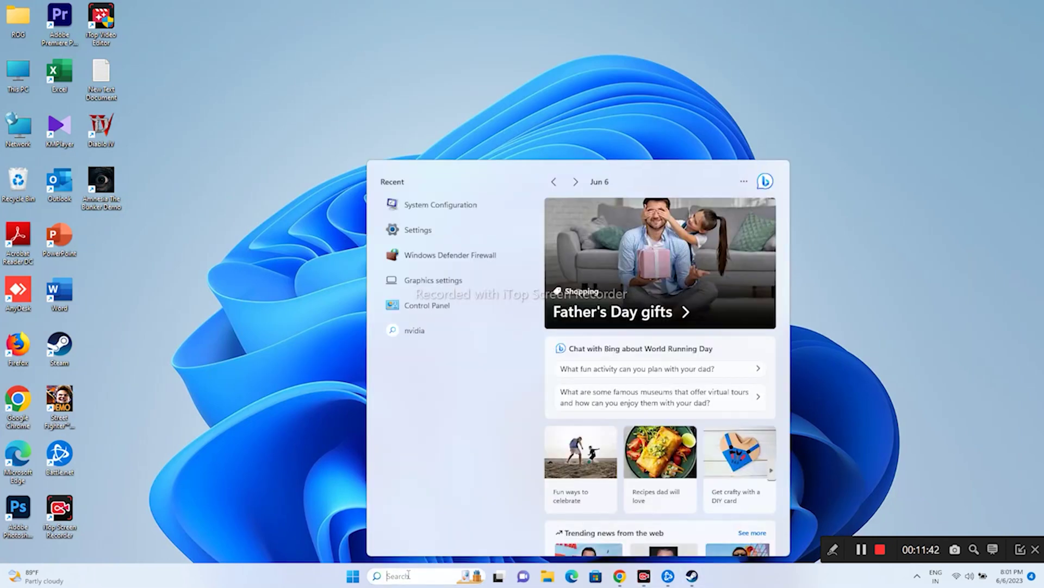
type("view")
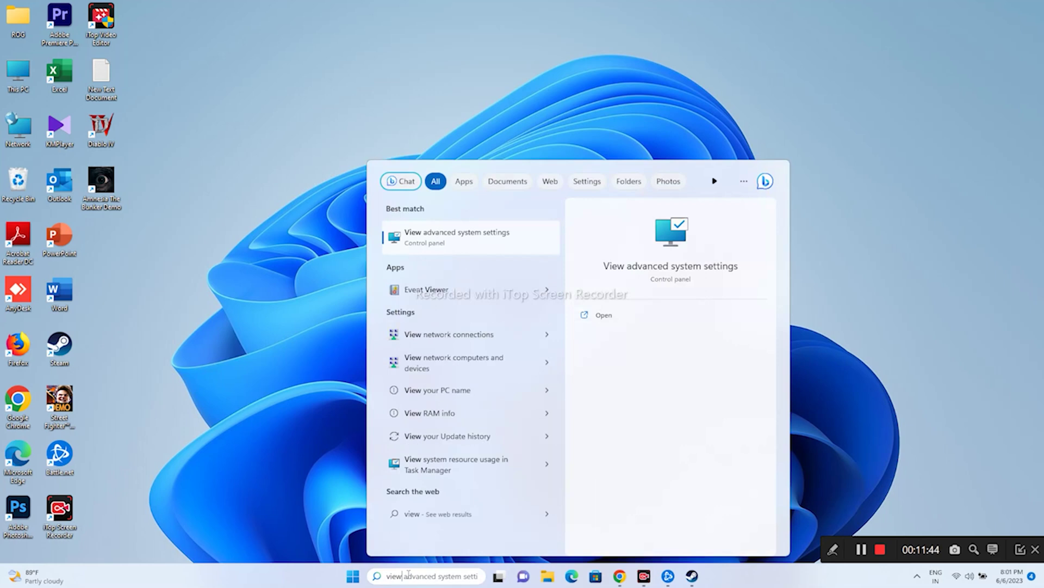
left_click(515, 239)
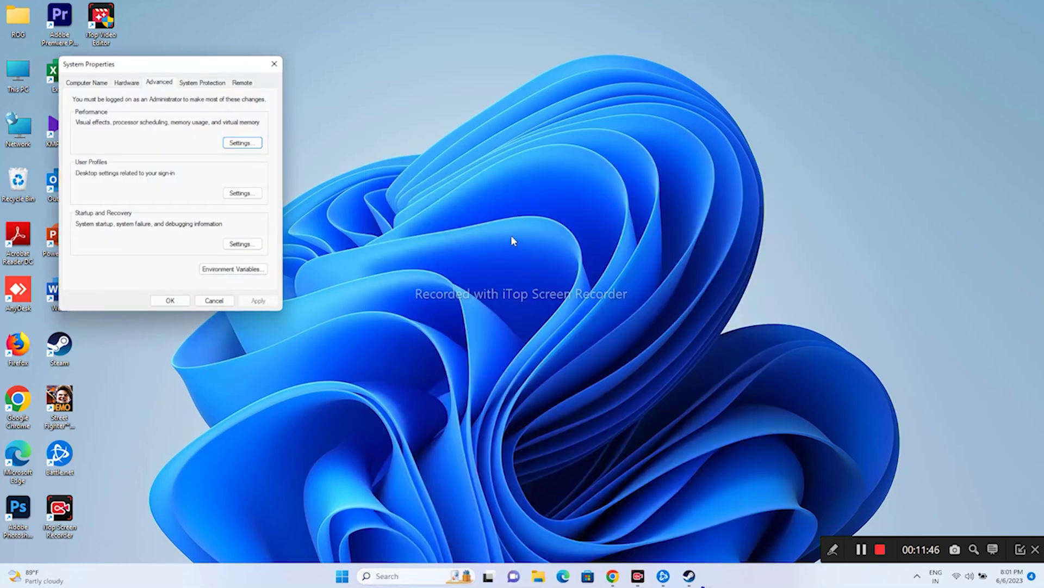
left_click(240, 143)
left_click(143, 127)
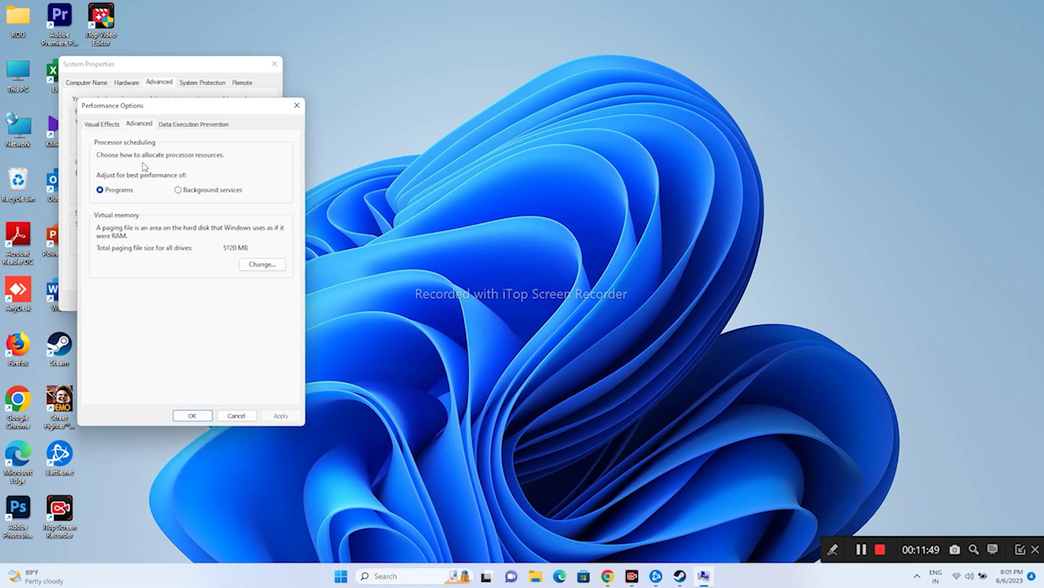
left_click(252, 272)
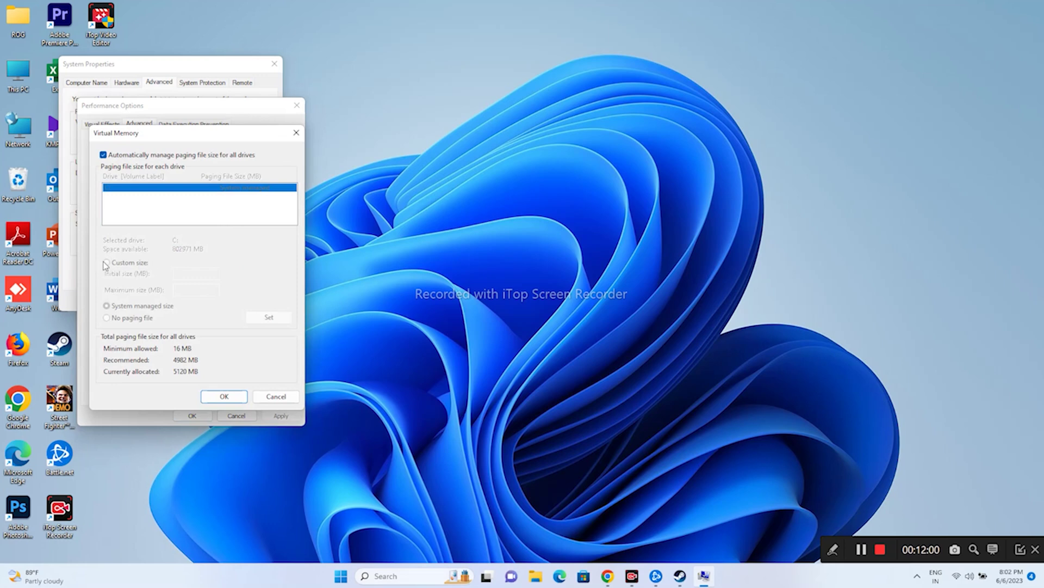
Step: Disable automatic paging file management for all drives and choose a custom size for drive C:
left_click(103, 155)
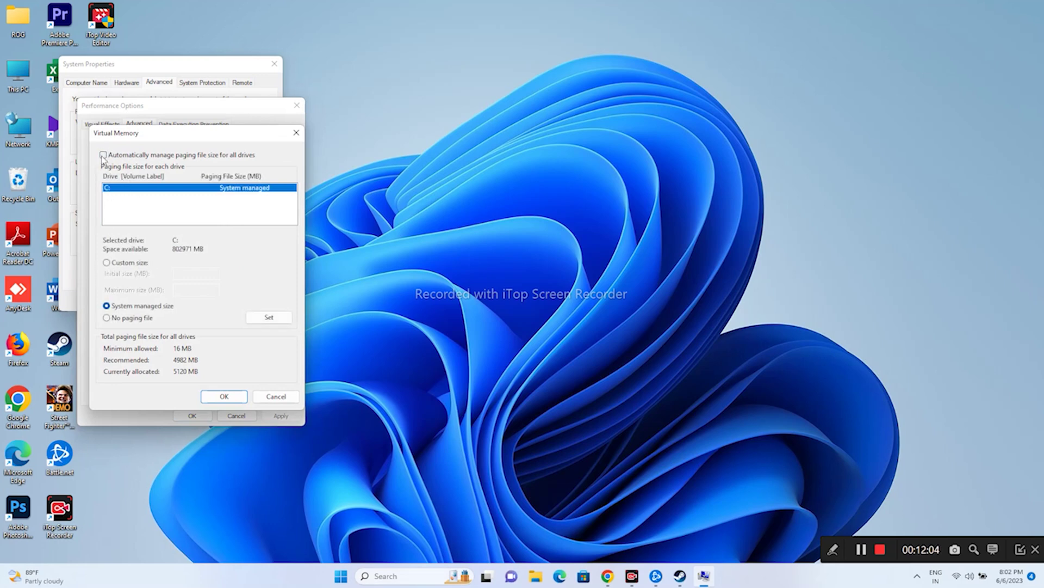
left_click(104, 155)
left_click(103, 155)
left_click(107, 263)
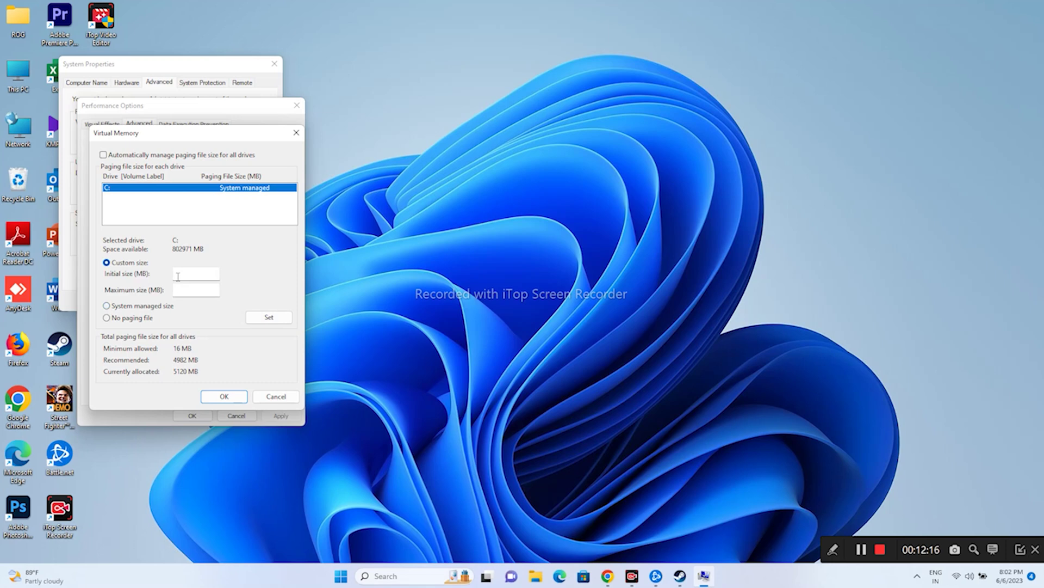
left_click(179, 275)
left_click(180, 287)
left_click(182, 274)
left_click(177, 290)
Step: Open Calculator through Windows search and restore it to a small window beside the Virtual Memory settings
left_click(401, 577)
type("ca")
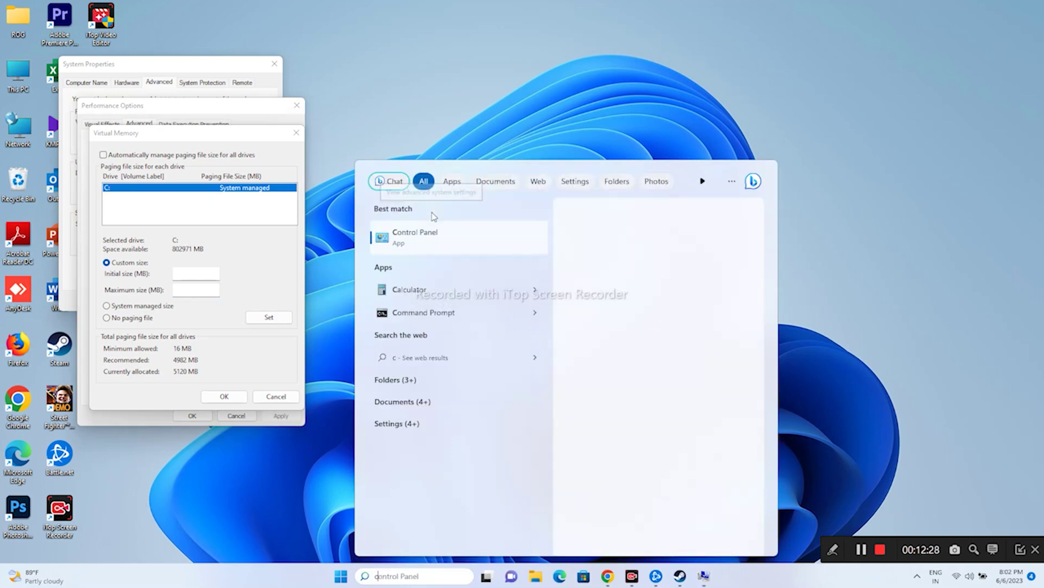
left_click(443, 233)
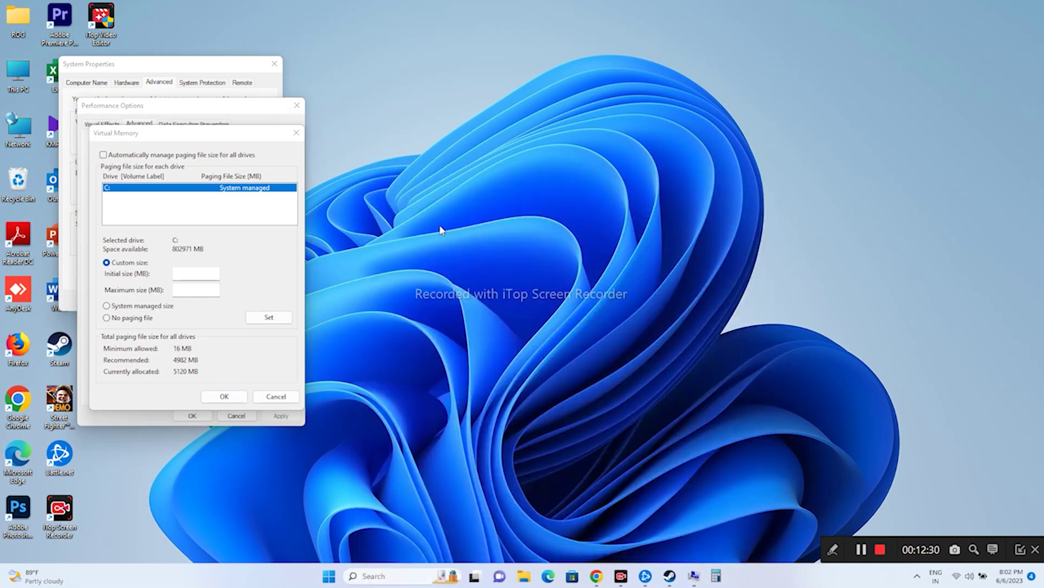
left_click_drag(137, 45, 663, 79)
left_click(706, 79)
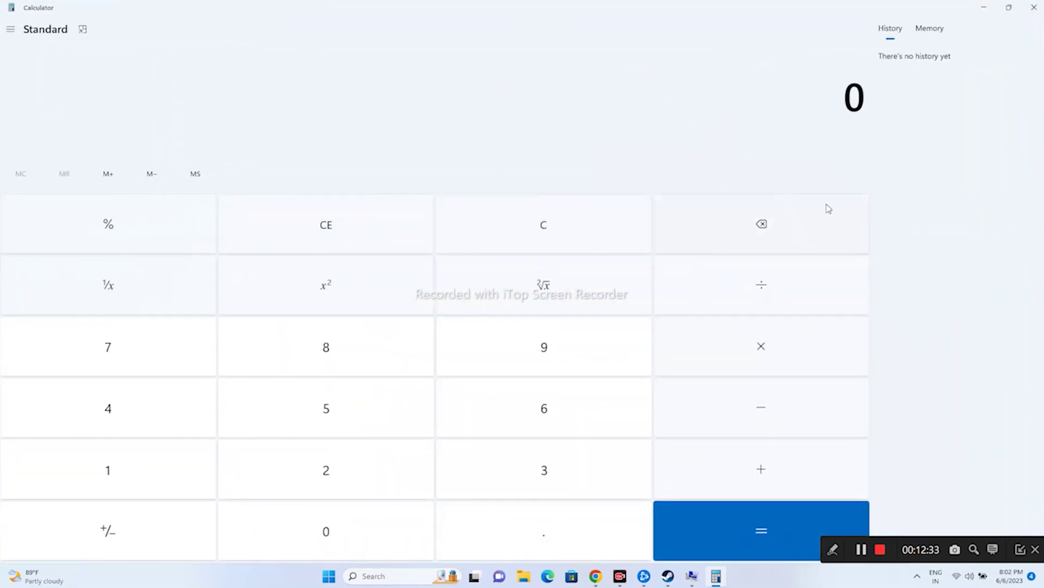
left_click(1008, 8)
Step: Calculate the initial paging file size as 32 × 1024 × 1.5 in Calculator
left_click(666, 321)
left_click(636, 317)
left_click(593, 314)
left_click(636, 344)
left_click(636, 314)
left_click(593, 285)
key("Return")
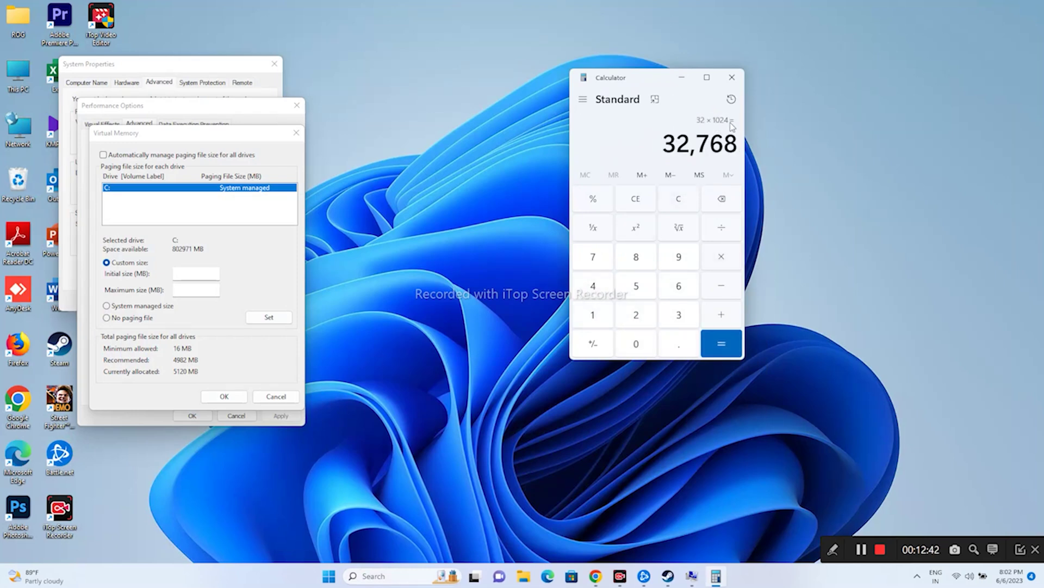
left_click(720, 259)
left_click(599, 317)
left_click(677, 345)
left_click(635, 288)
left_click(721, 343)
Step: Copy the calculated result into the paging file's initial size as 49,152 MB
mouse_move(737, 143)
left_mouse_down()
mouse_move(674, 142)
mouse_move(738, 145)
left_mouse_up()
key("ctrl+c")
left_click(669, 143)
right_click(740, 150)
left_click(744, 157)
right_click(195, 279)
left_click(217, 318)
left_click(621, 197)
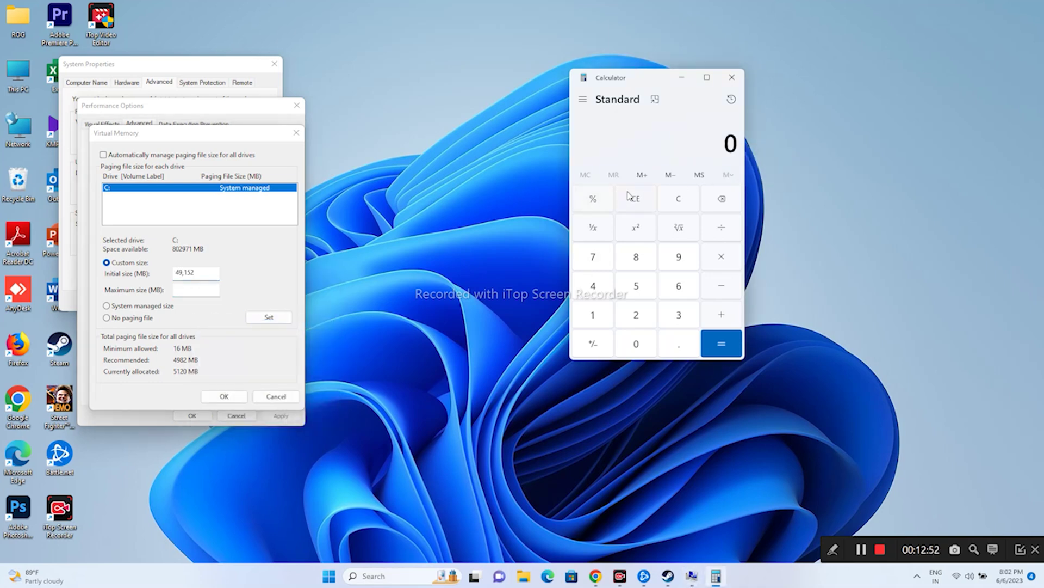
left_click(664, 315)
left_click(644, 317)
left_click(719, 260)
left_click(591, 318)
left_click(636, 343)
left_click(636, 314)
left_click(599, 289)
left_click(697, 344)
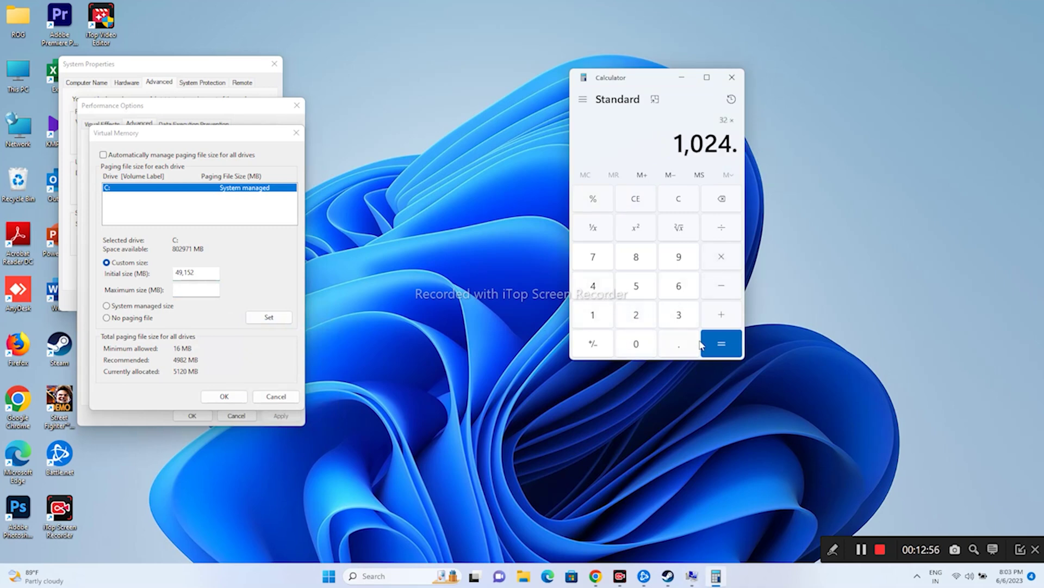
left_click(621, 201)
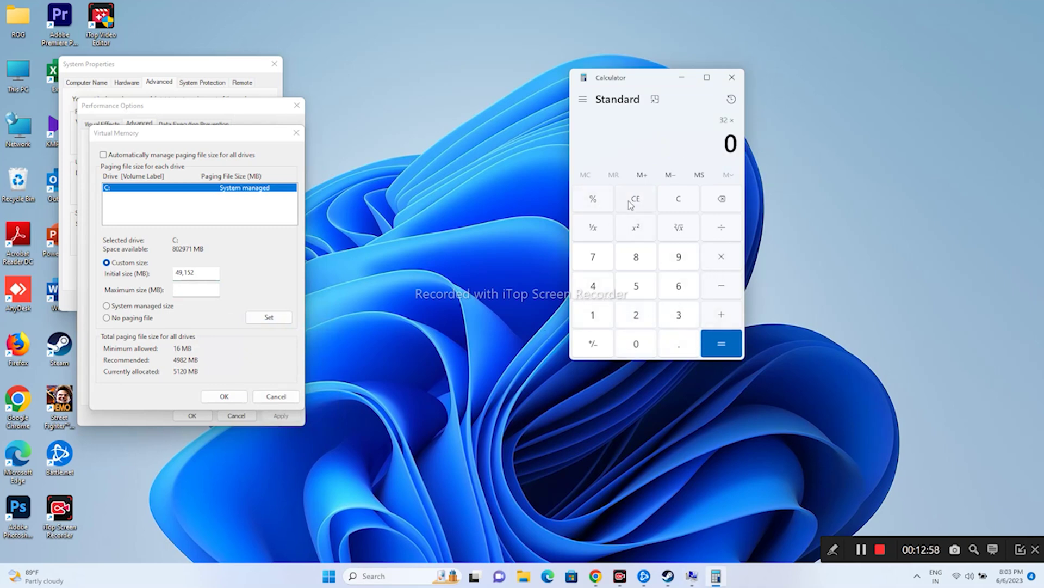
left_click(678, 208)
Step: Calculate the maximum paging file size as 32 × 1024 × 3 in Calculator
left_click(663, 321)
left_click(636, 314)
left_click(713, 269)
left_click(604, 318)
left_click(631, 341)
left_click(633, 321)
left_click(603, 293)
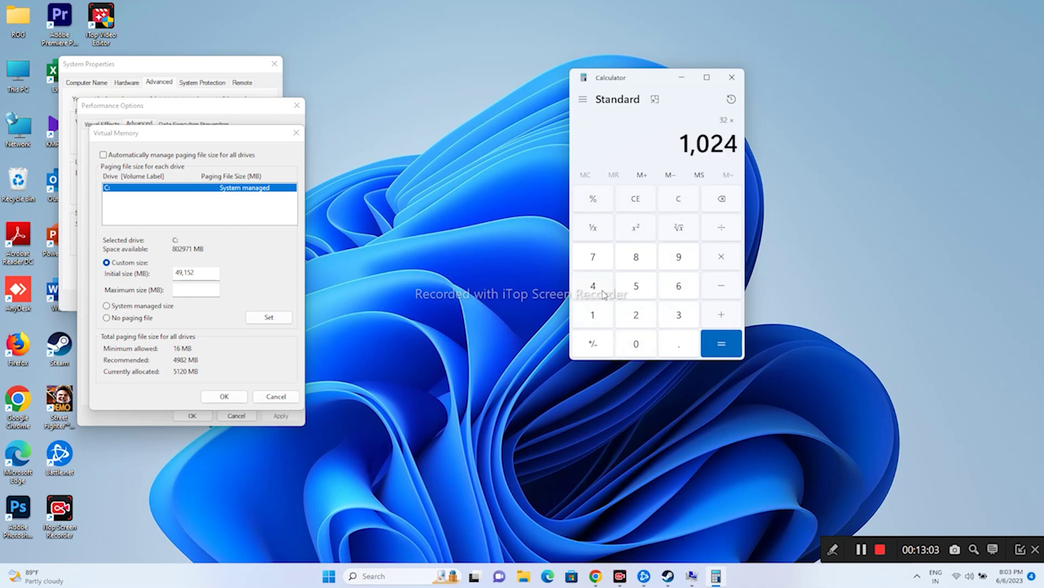
left_click(706, 348)
left_click(717, 265)
left_click(675, 318)
left_click(719, 343)
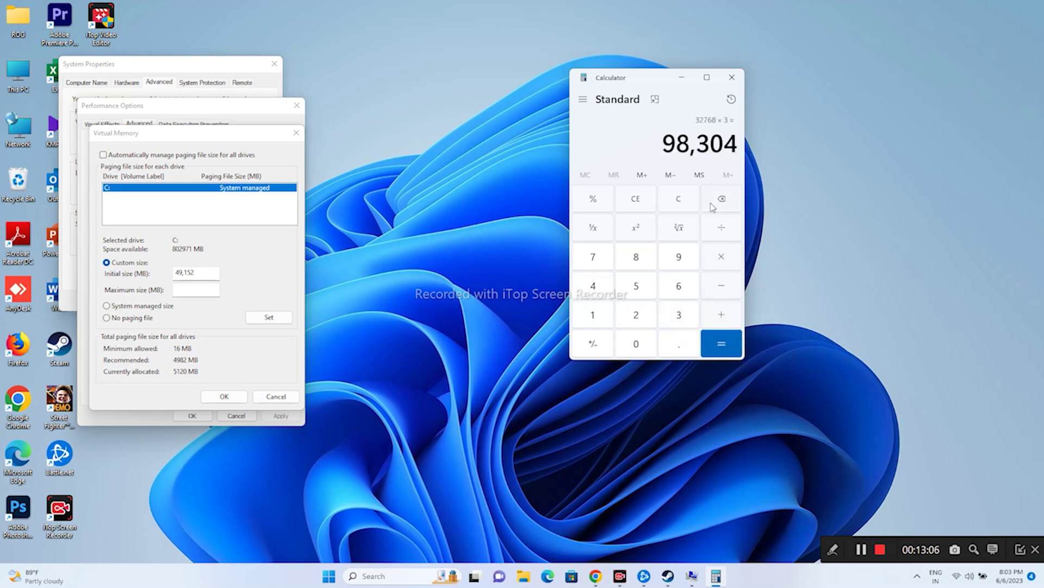
Step: Copy the calculated result into the paging file's maximum size as 98,304 MB and confirm the Virtual Memory settings
left_click_drag(671, 154, 738, 147)
key("ctrl+c")
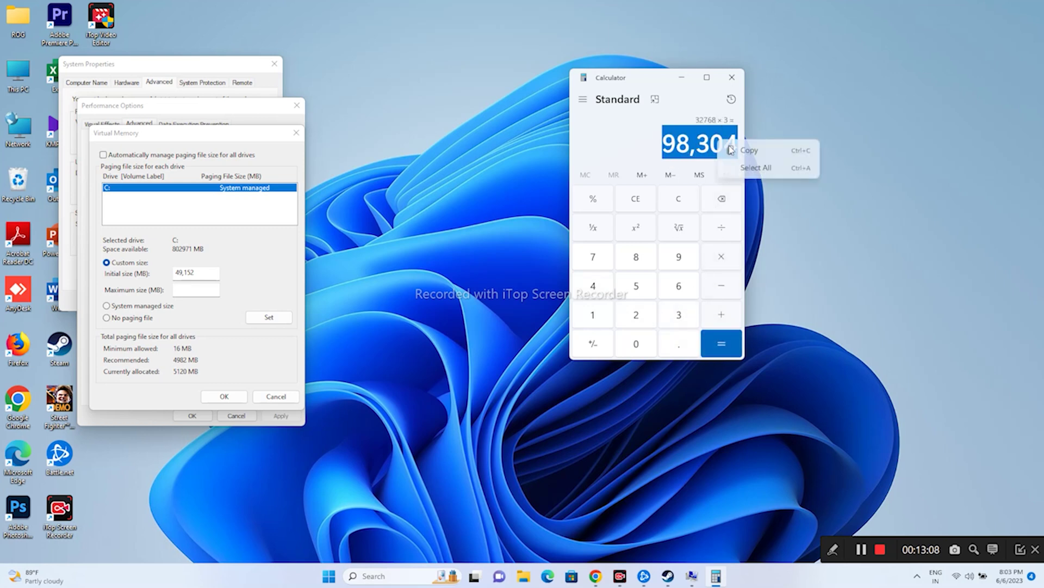
right_click(194, 292)
left_click(218, 341)
left_click(239, 396)
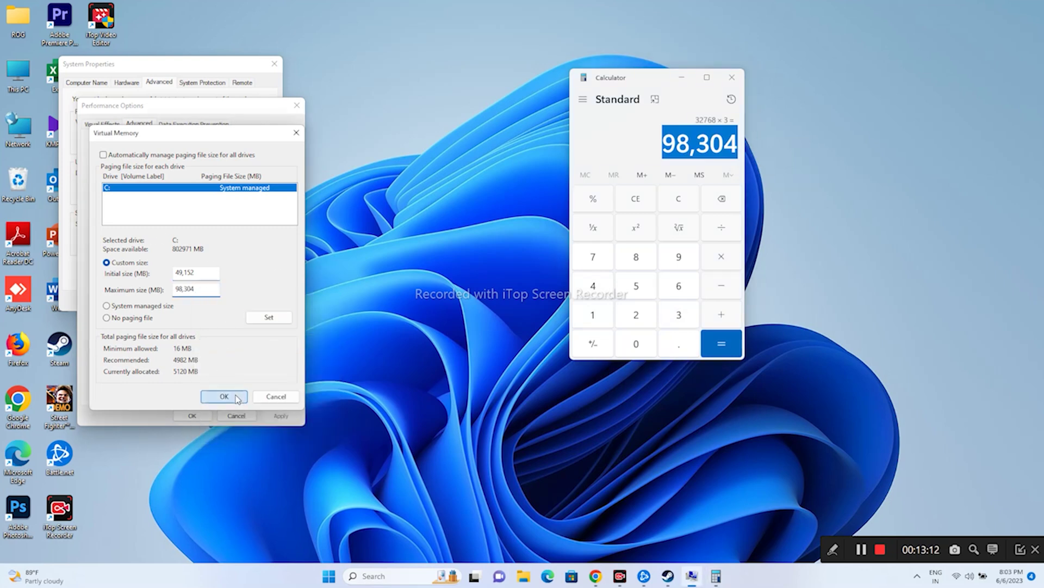
left_click(601, 325)
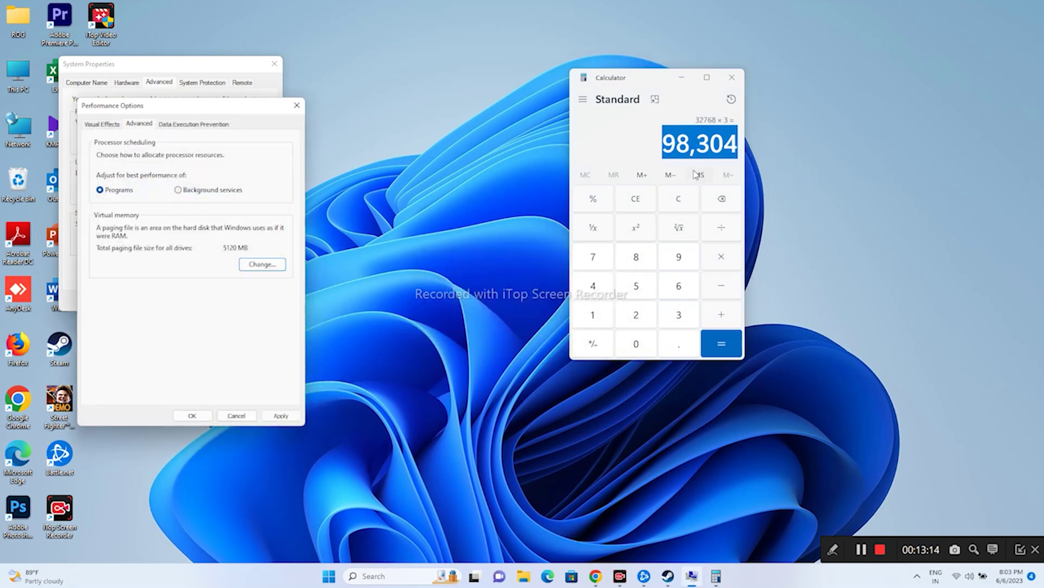
Step: Close Calculator, Performance Options, and System Properties
left_click(732, 77)
left_click(296, 105)
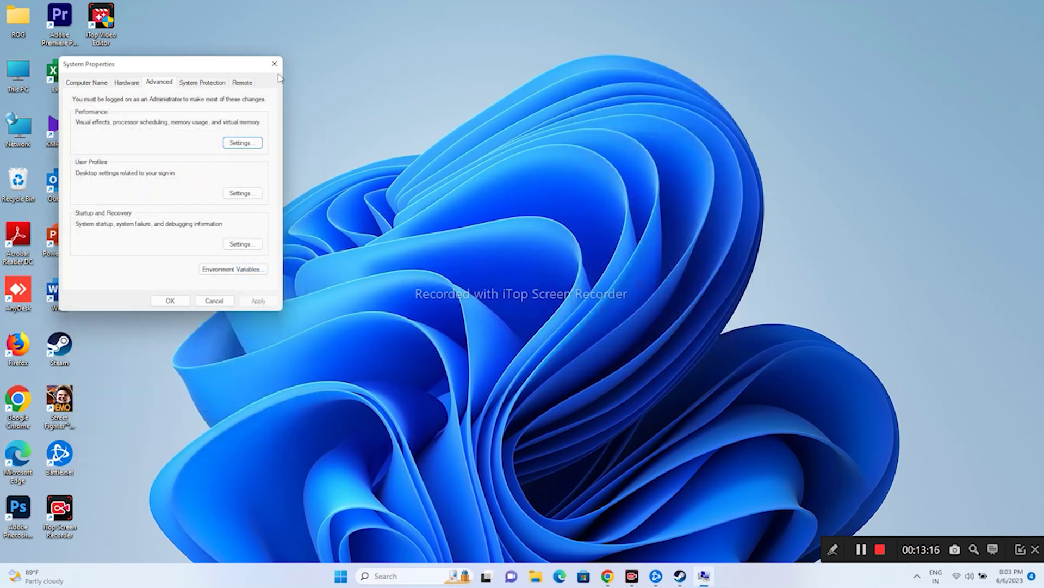
left_click(274, 63)
left_click(692, 576)
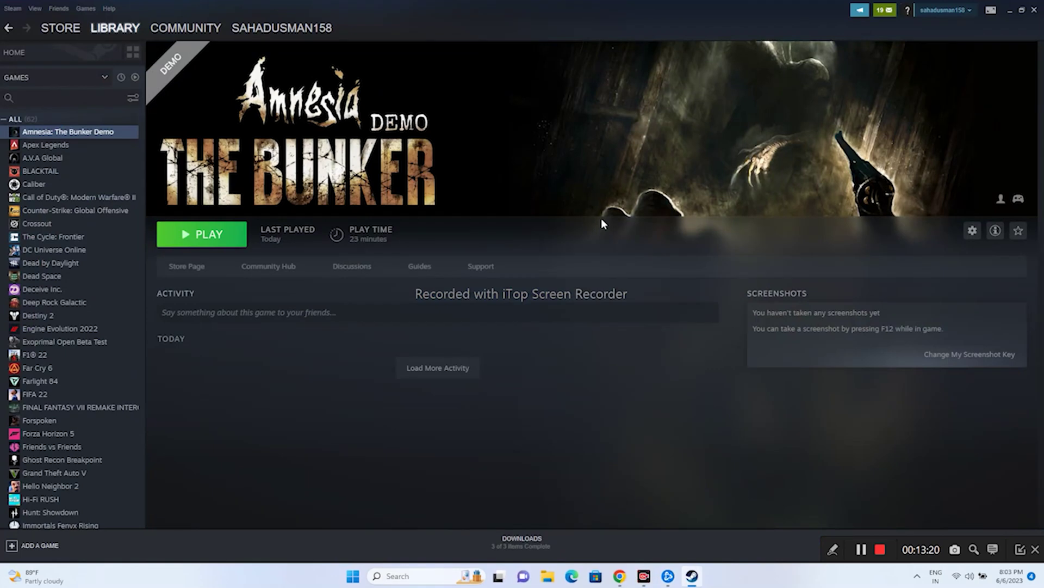
left_click(1010, 10)
Step: Open Windows Update in Settings, review the available updates, and close Settings
left_click(406, 575)
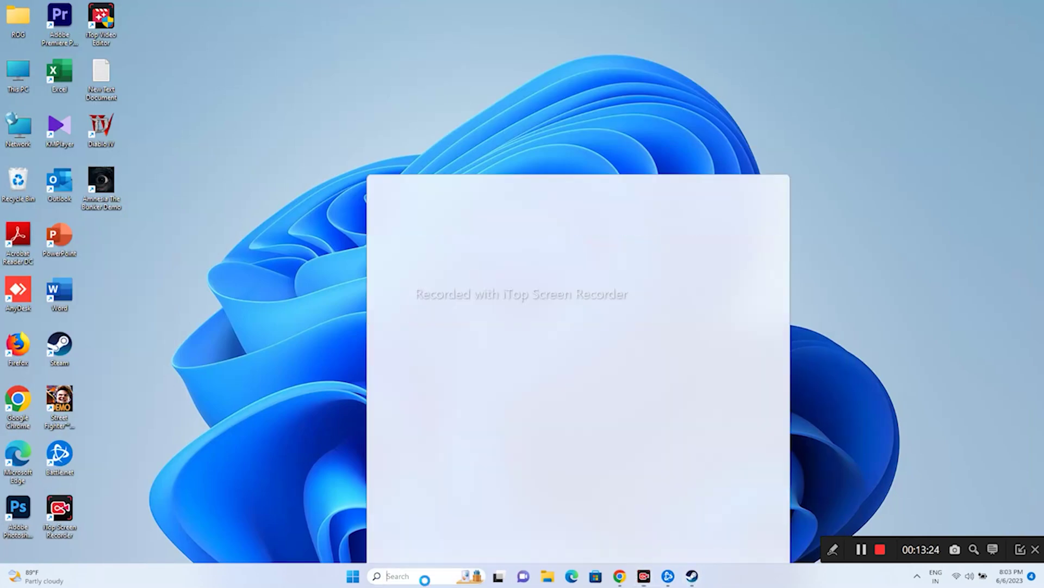
left_click(418, 279)
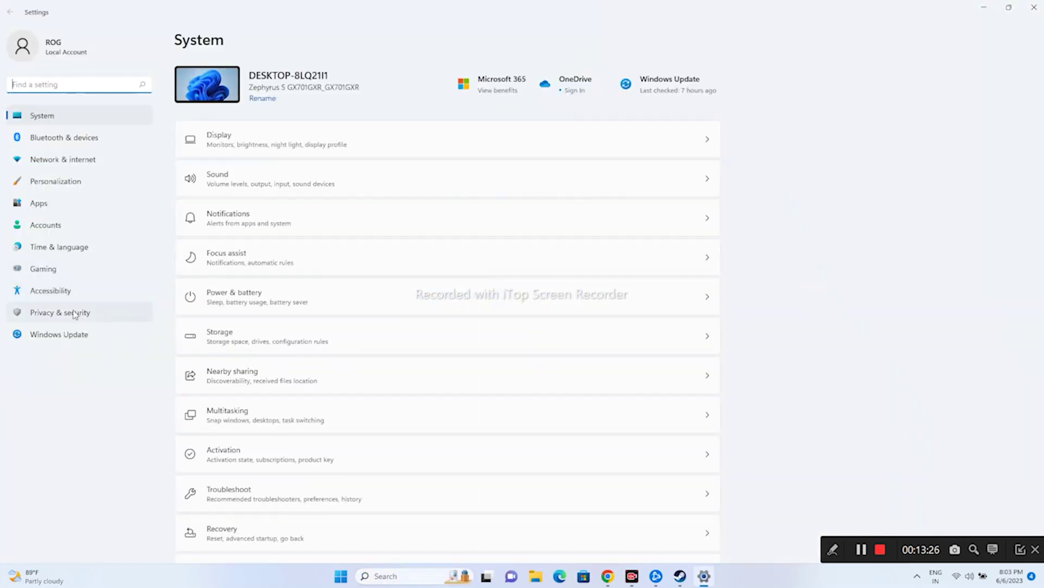
left_click(71, 334)
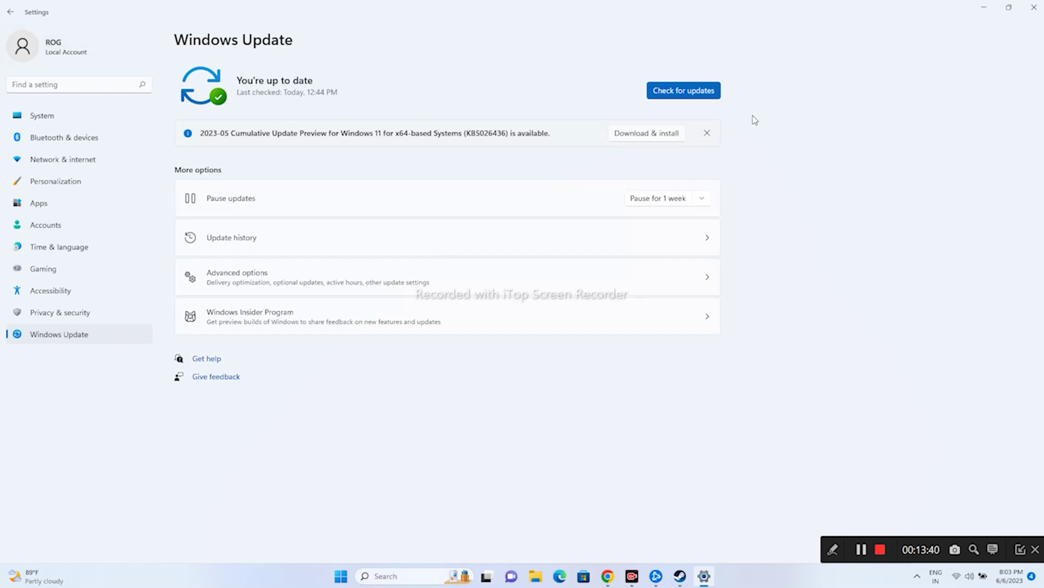
left_click(1034, 8)
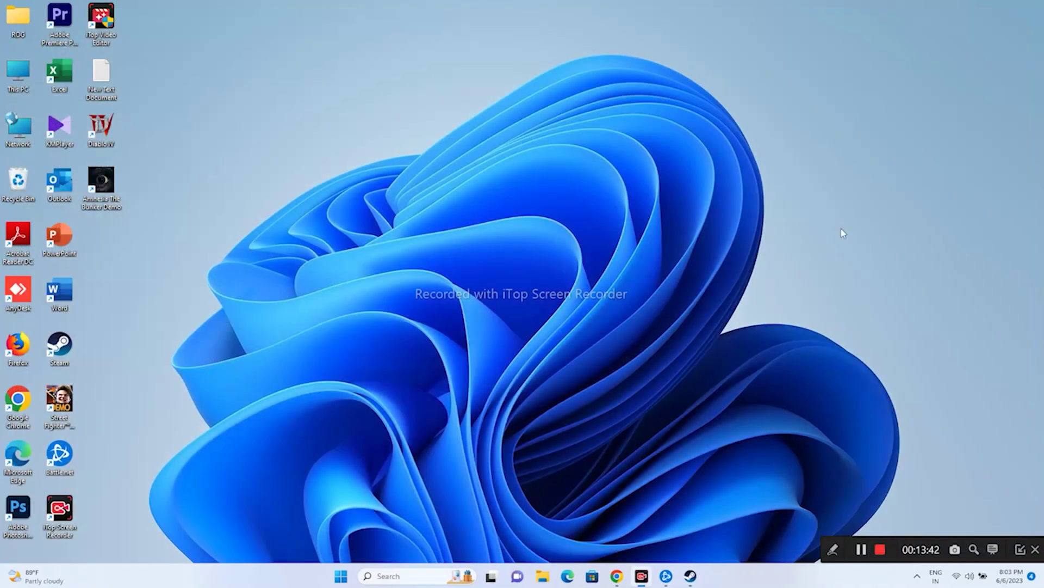
Step: Switch to Steam, view the Manage options for Amnesia: The Bunker Demo, and minimize Steam
left_click(691, 576)
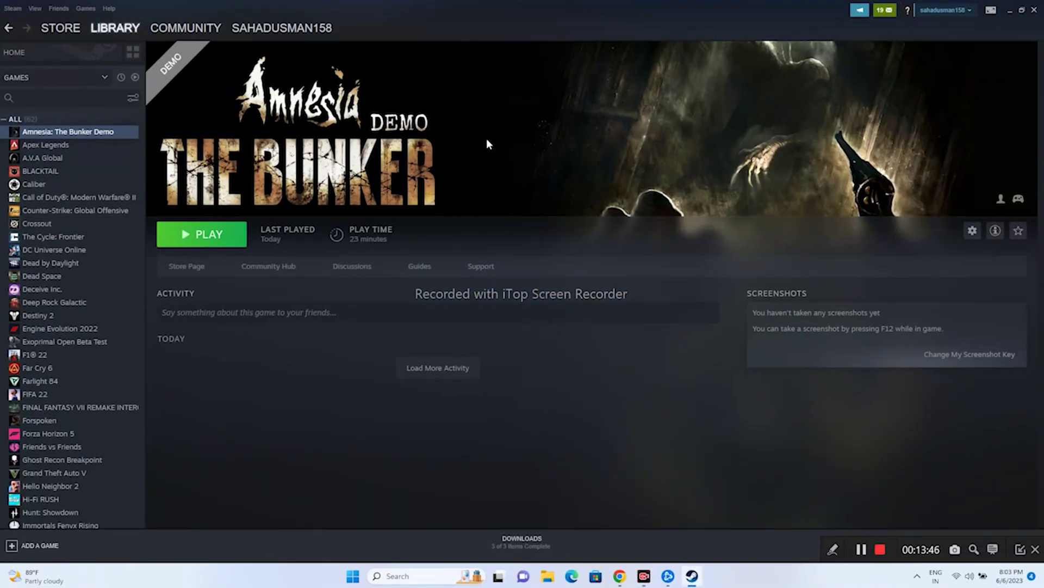
right_click(93, 133)
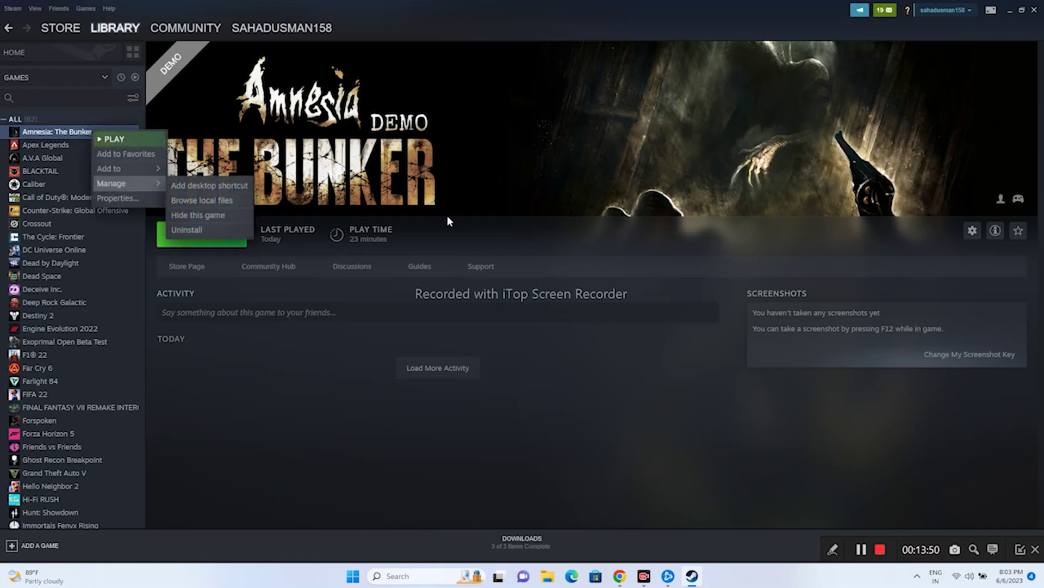
left_click(626, 198)
left_click(1012, 12)
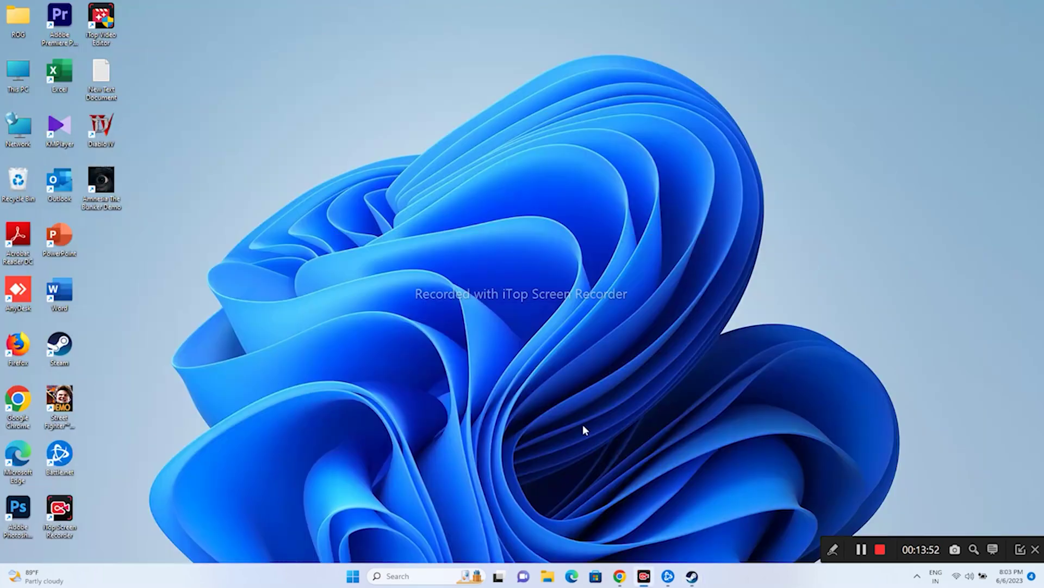
Step: Open This PC in File Explorer to check the available drives, and close File Explorer
left_click(547, 575)
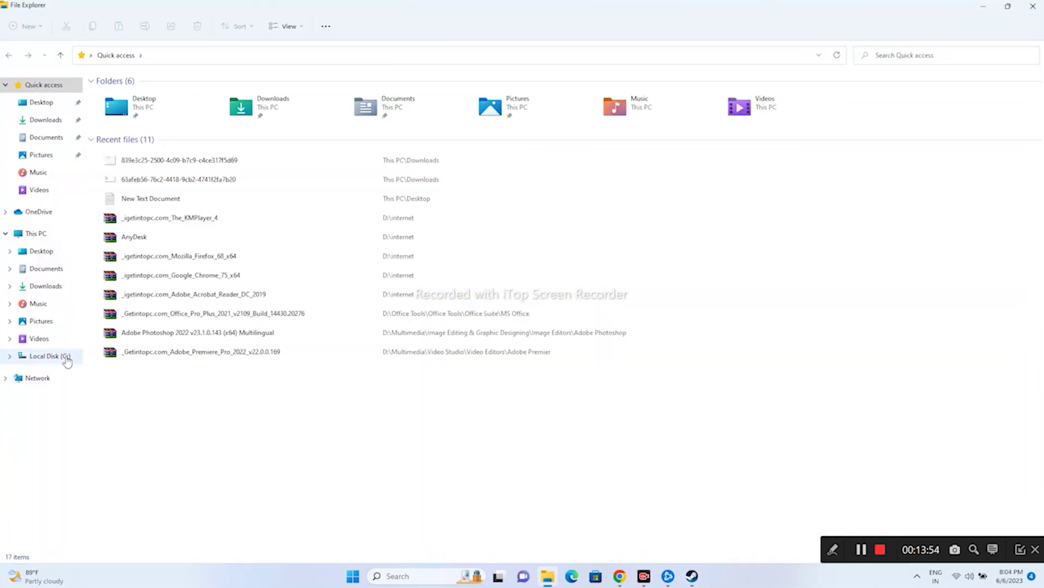
left_click(51, 234)
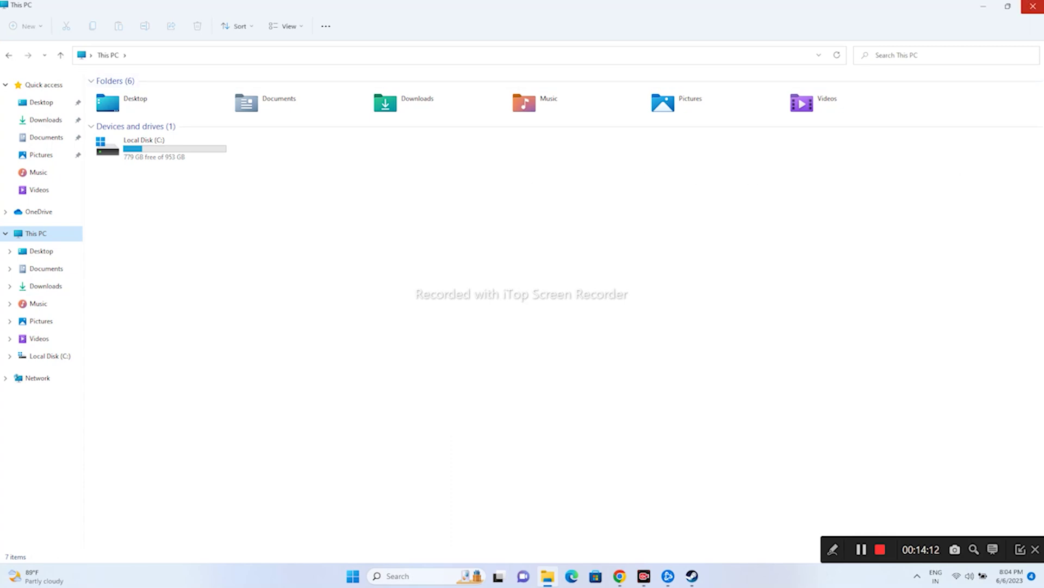
left_click(1033, 6)
Step: View the Steam library and the Diablo IV page in Battle.net, and return to the Amnesia: The Bunker Demo page in Steam
left_click(691, 576)
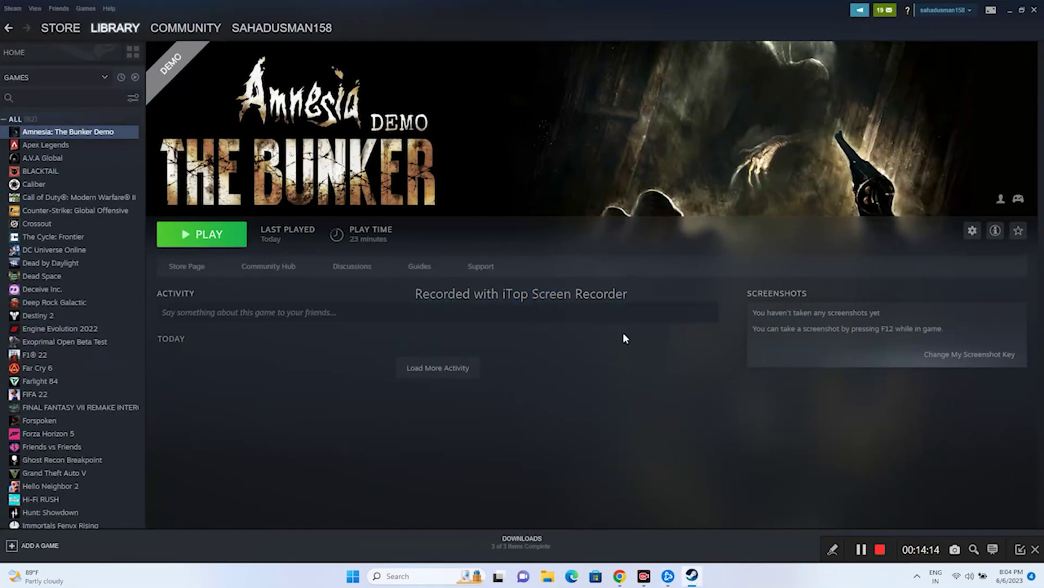
left_click(1010, 10)
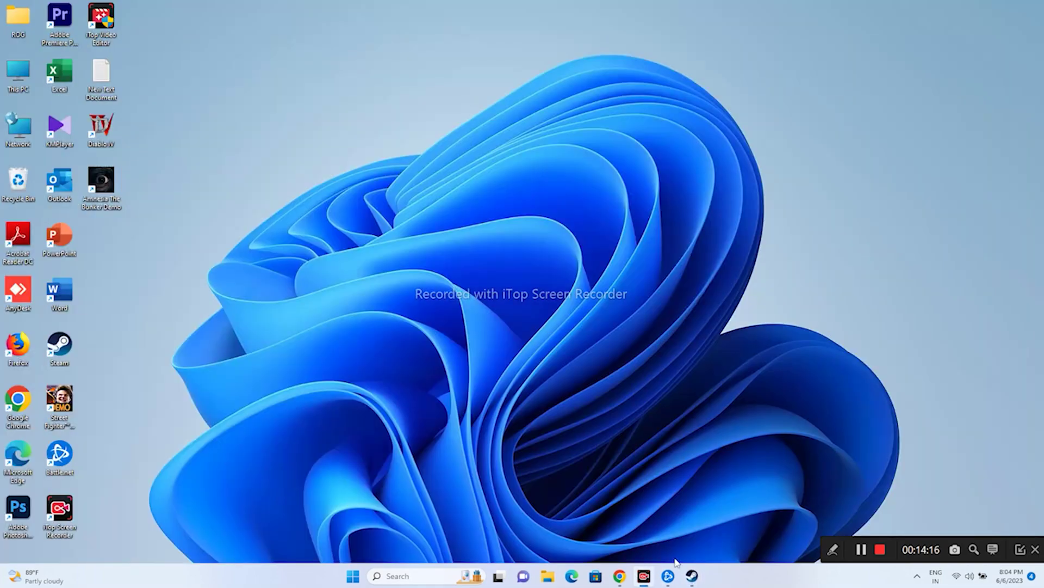
left_click(667, 577)
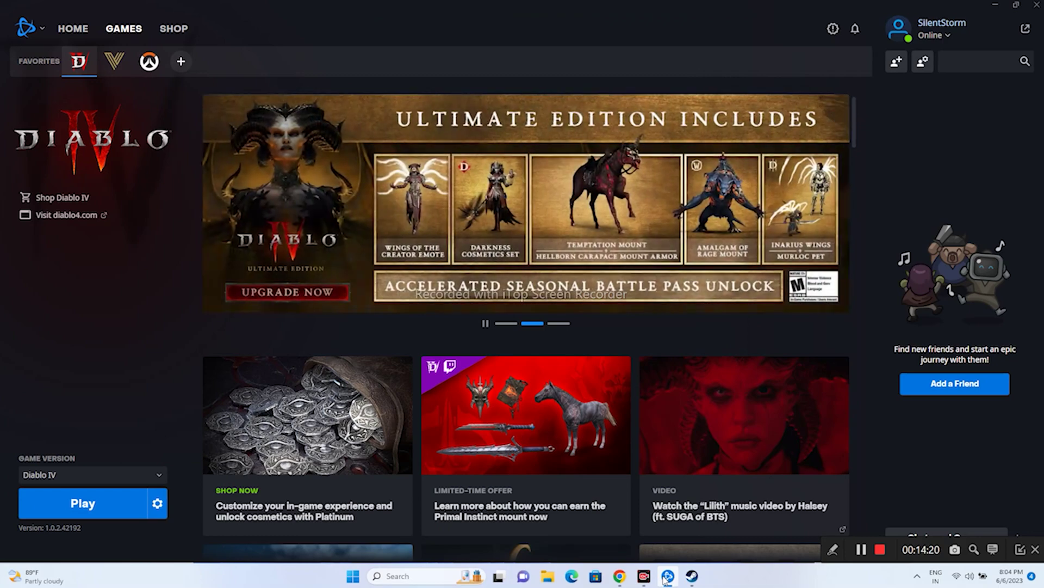
left_click(667, 577)
left_click(691, 577)
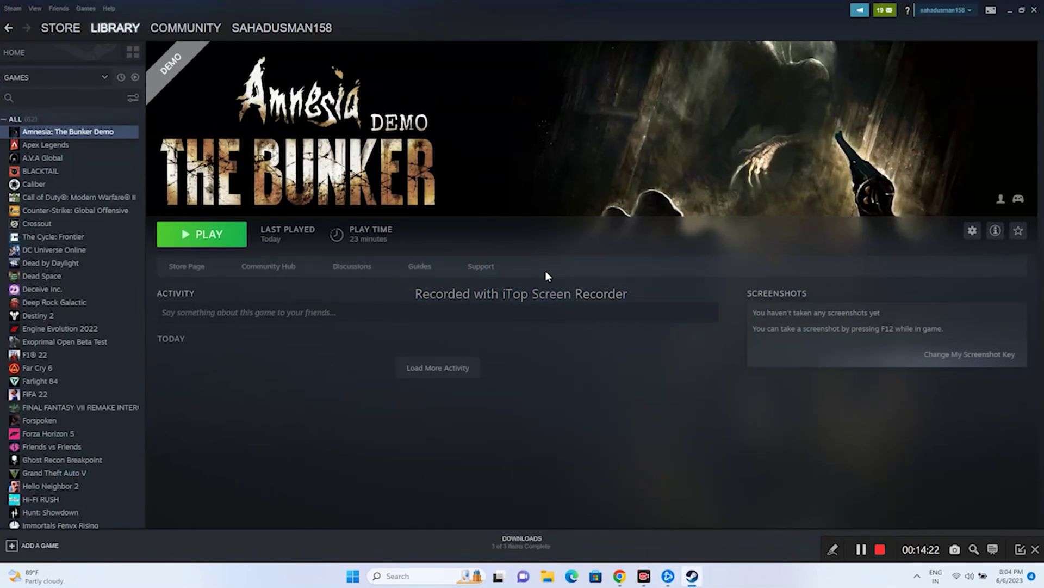